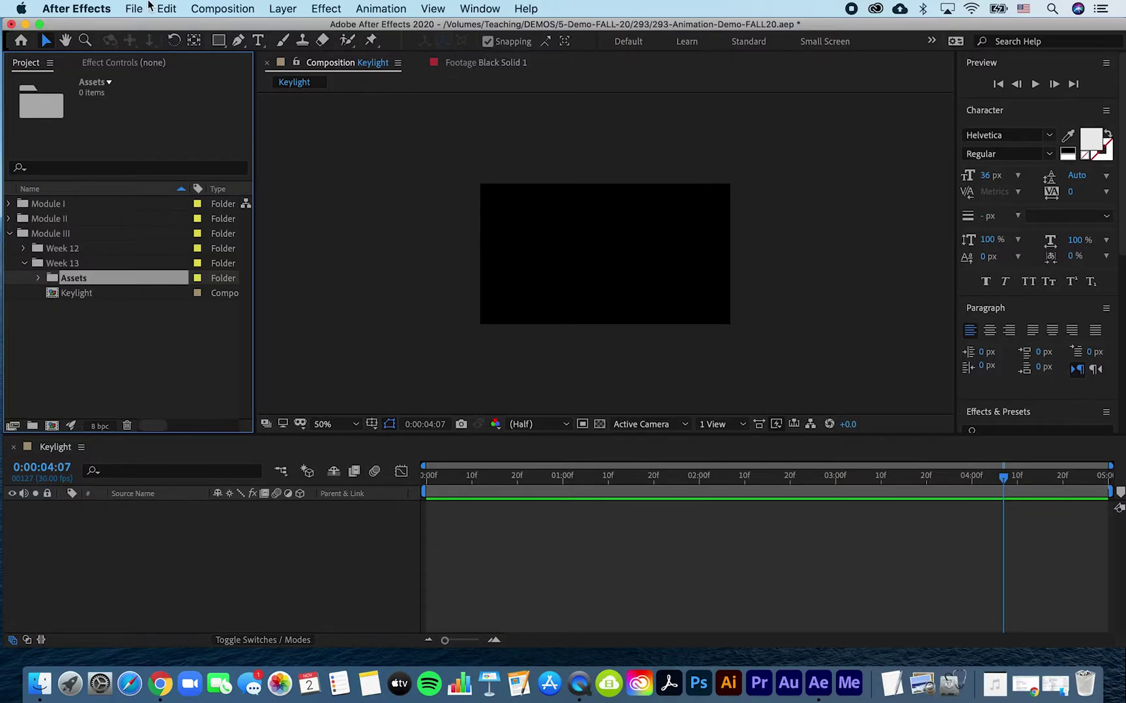
# Import Dinosaur.mp4 and New York Scene.mp4 together as footage into the Week 13 Assets folder
pyautogui.click(134, 8)
pyautogui.moveTo(286, 209)
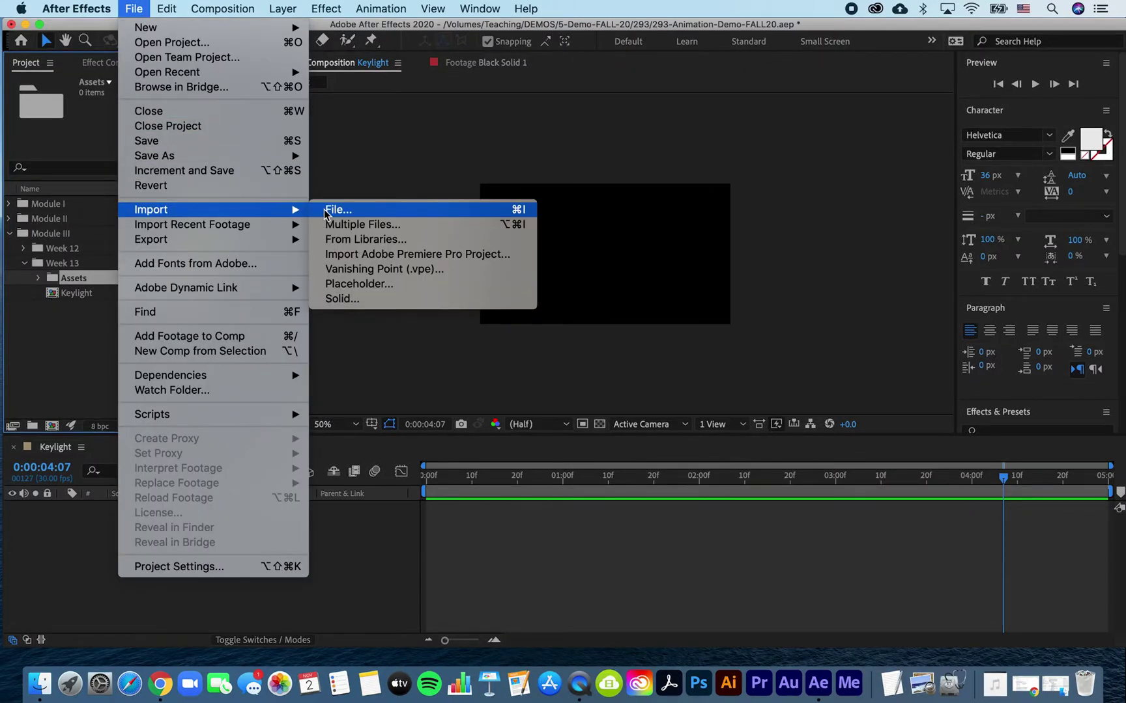
pyautogui.click(326, 209)
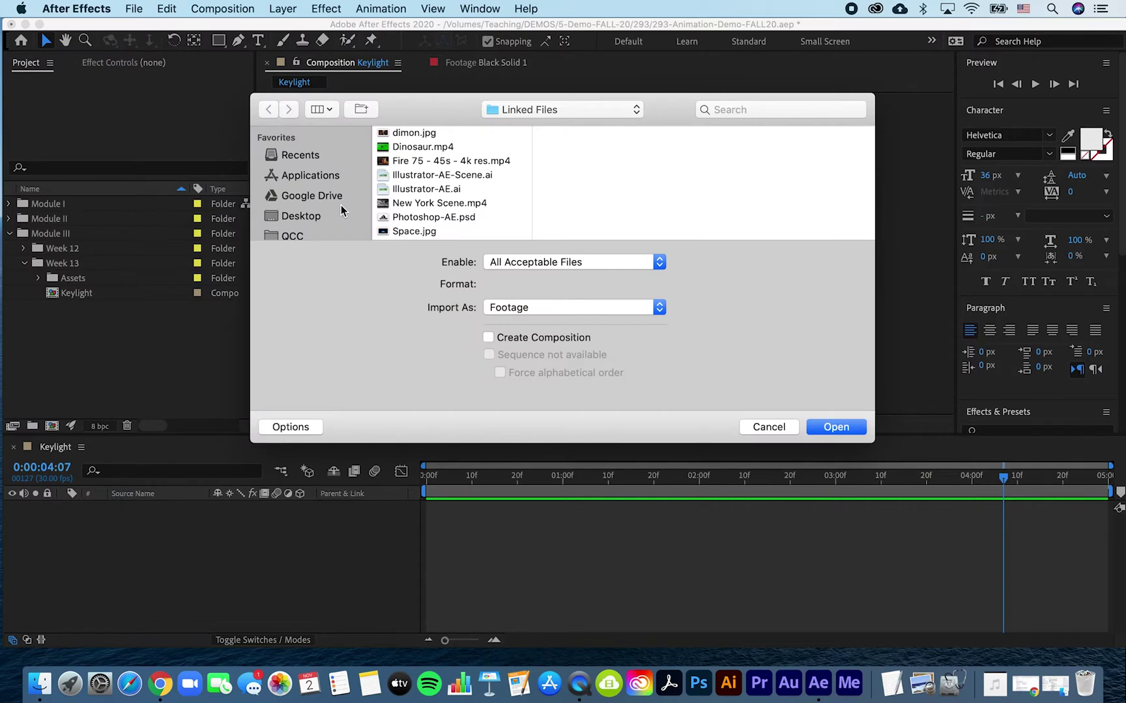
pyautogui.click(397, 151)
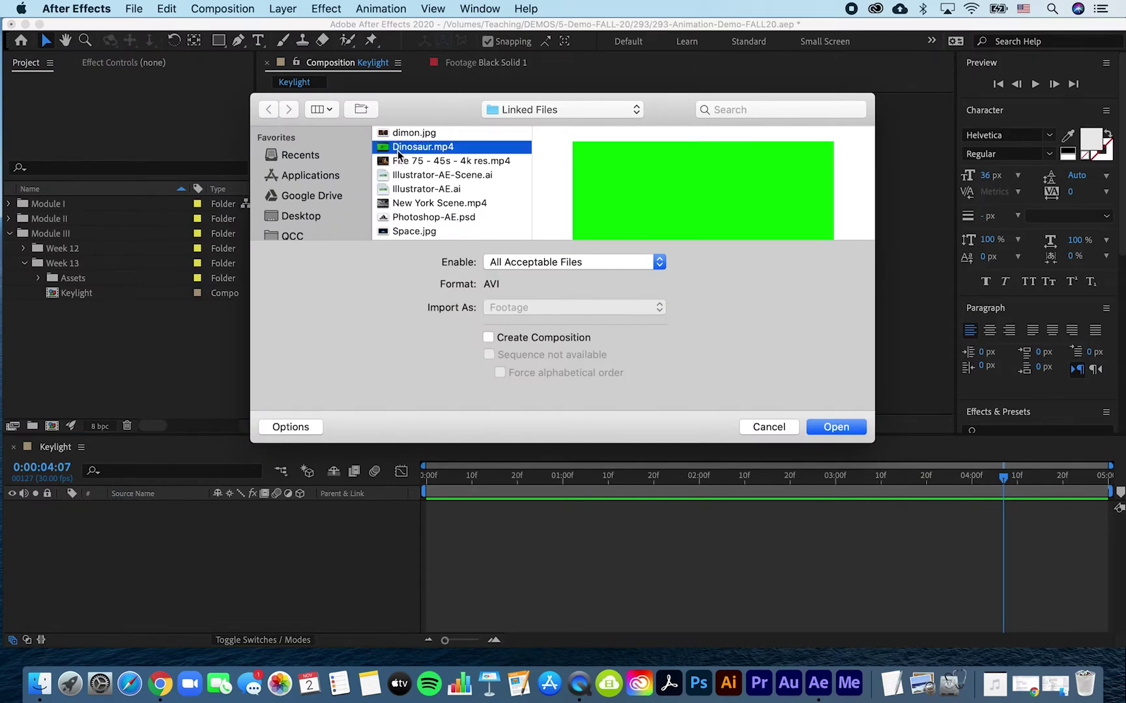
pyautogui.keyDown('super'); pyautogui.click(412, 203); pyautogui.keyUp('super')
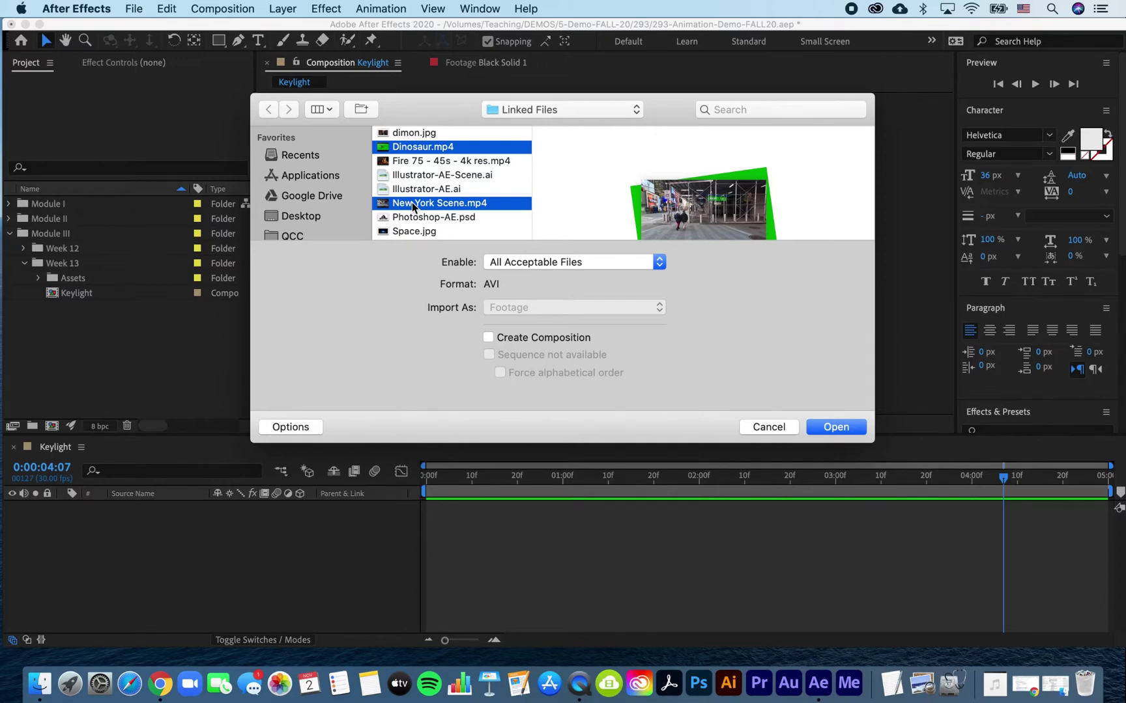
pyautogui.press('Return')
# Review the Keylight composition's size, frame rate and duration settings
pyautogui.click(75, 352)
pyautogui.click(54, 326)
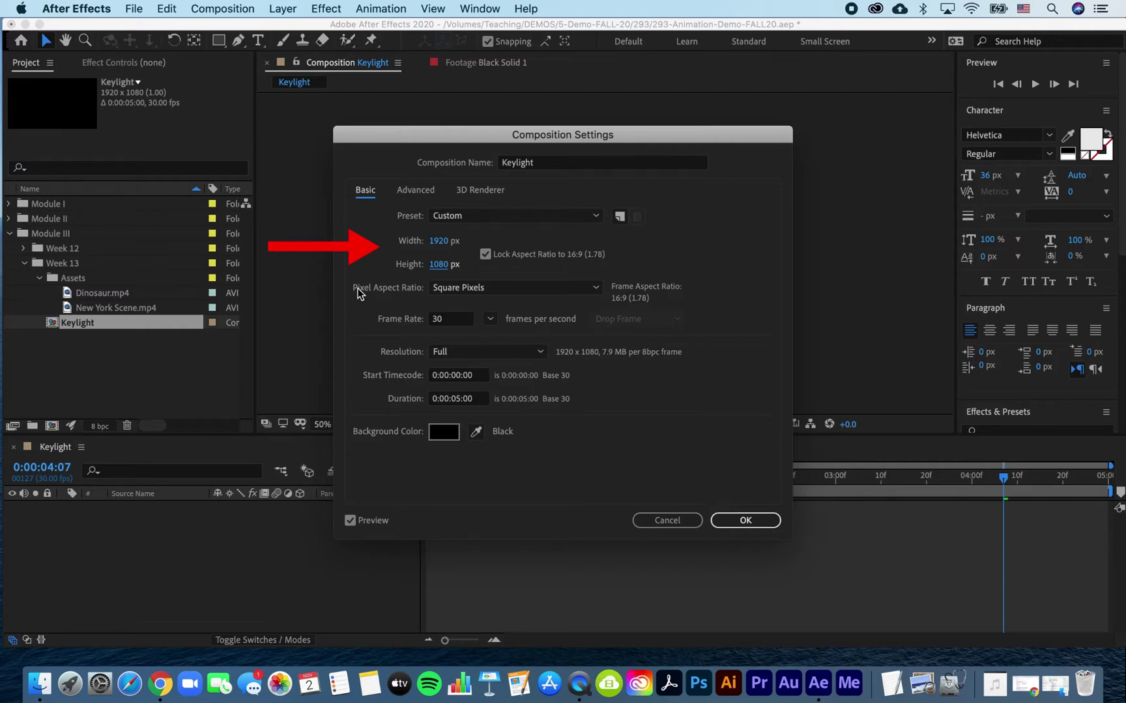
pyautogui.press('Return')
# Open the Dinosaur.mp4 footage for trimming and set its in point at 0:00:18:25
pyautogui.click(68, 293)
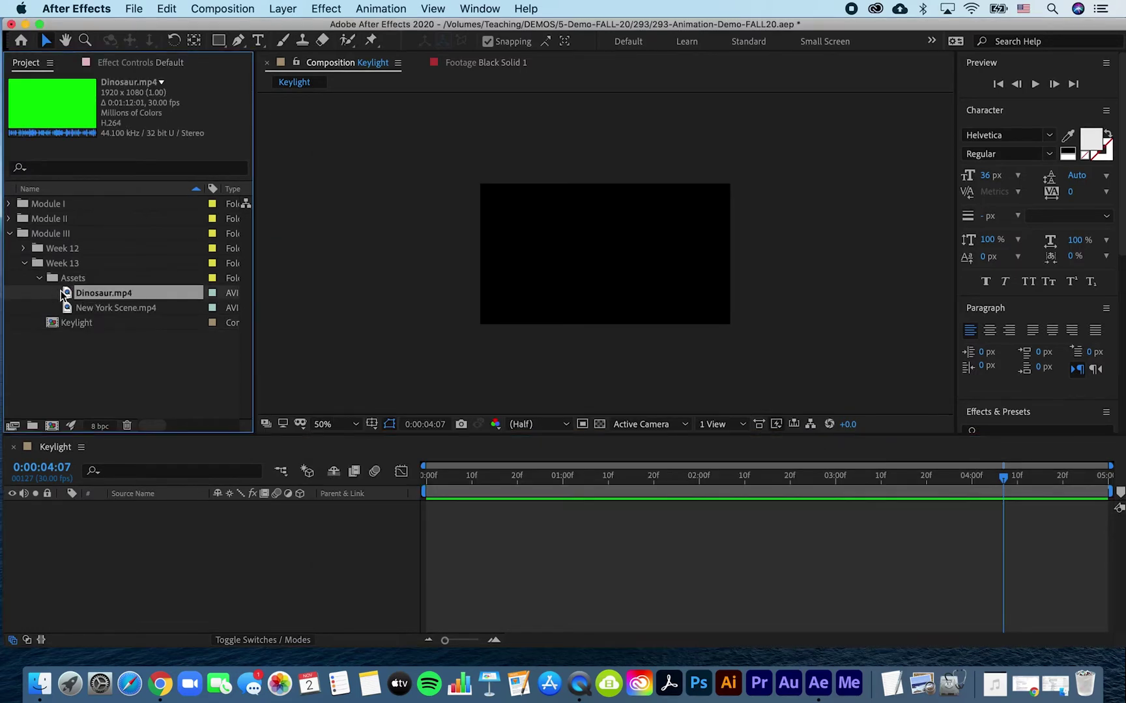
pyautogui.doubleClick(68, 293)
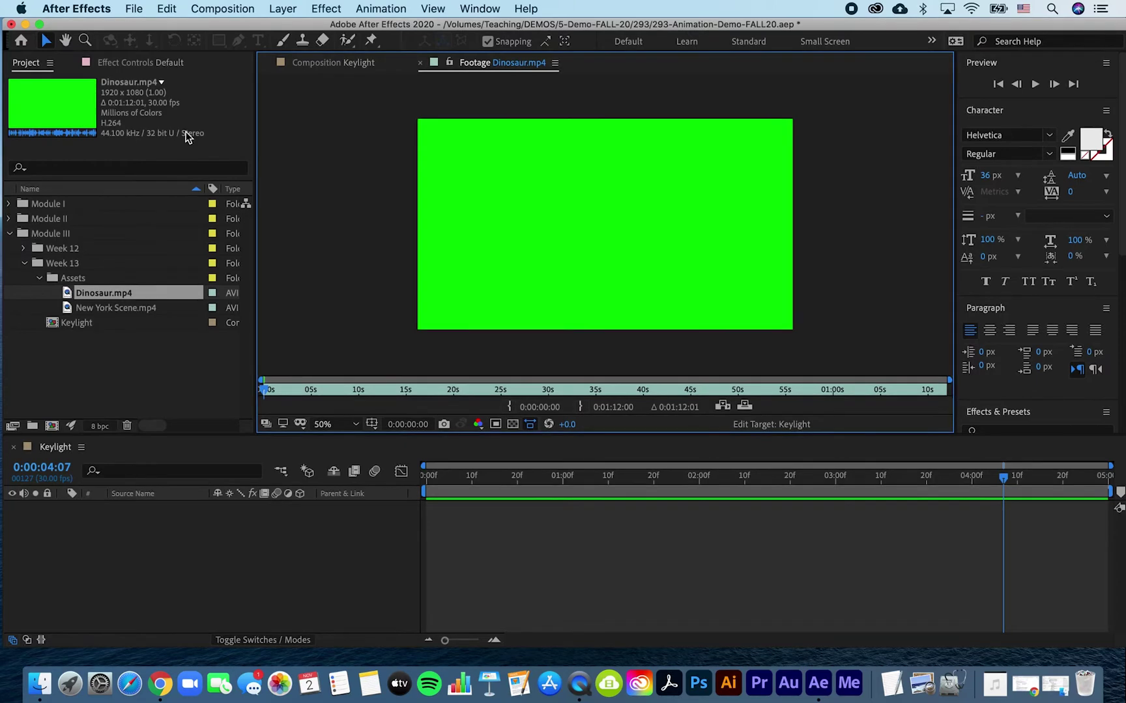
pyautogui.moveTo(264, 389); pyautogui.dragTo(445, 391)
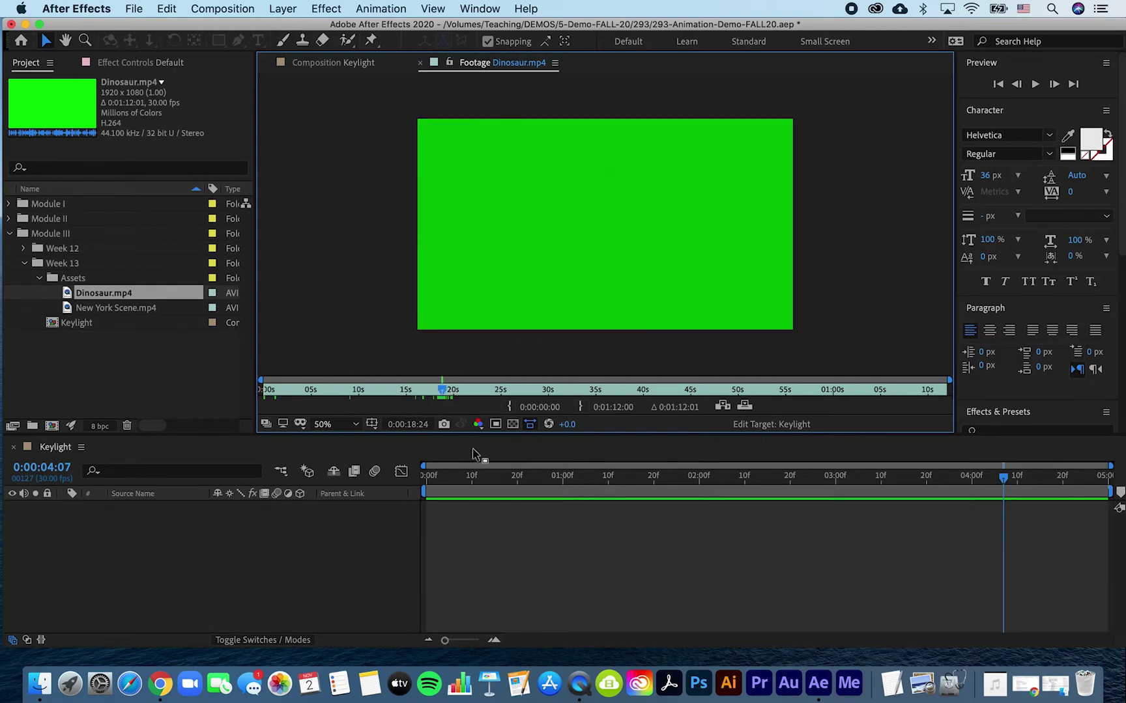
pyautogui.click(509, 407)
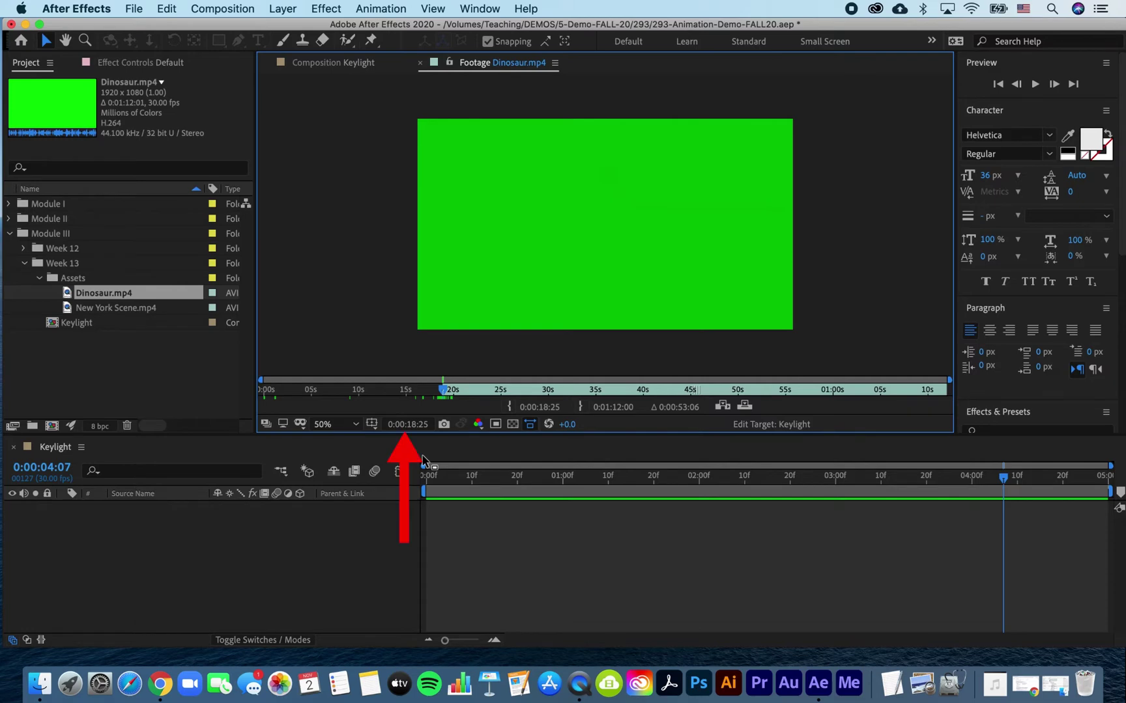
# Go to 0:00:23:25 in the dinosaur footage and set the out point there
pyautogui.click(410, 426)
pyautogui.press('Right')
pyautogui.press('Left')
pyautogui.press('Left')
pyautogui.press('Left')
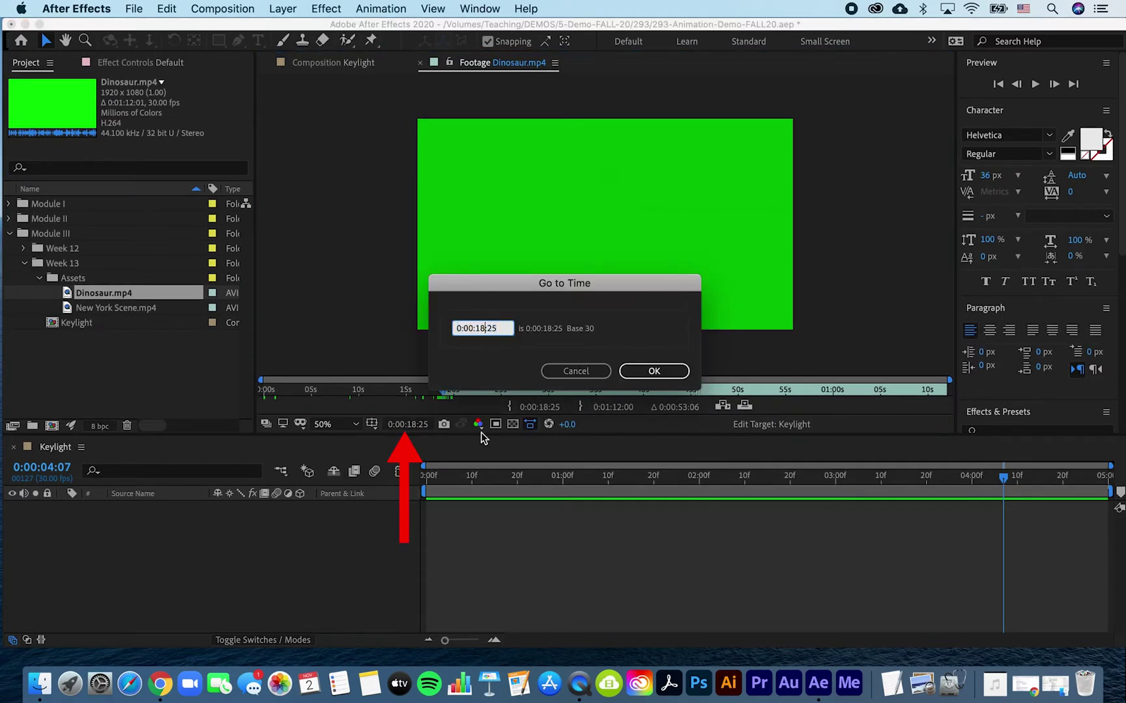
pyautogui.press('BackSpace')
pyautogui.press('BackSpace')
pyautogui.write('23')
pyautogui.press('Return')
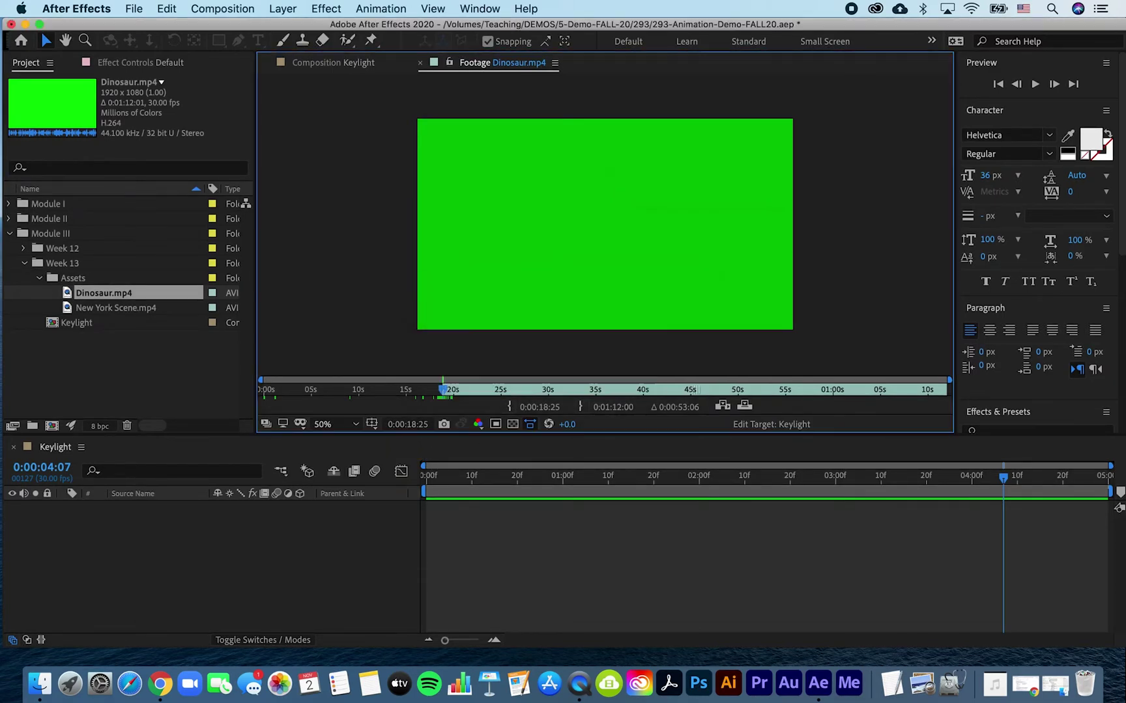
pyautogui.click(581, 407)
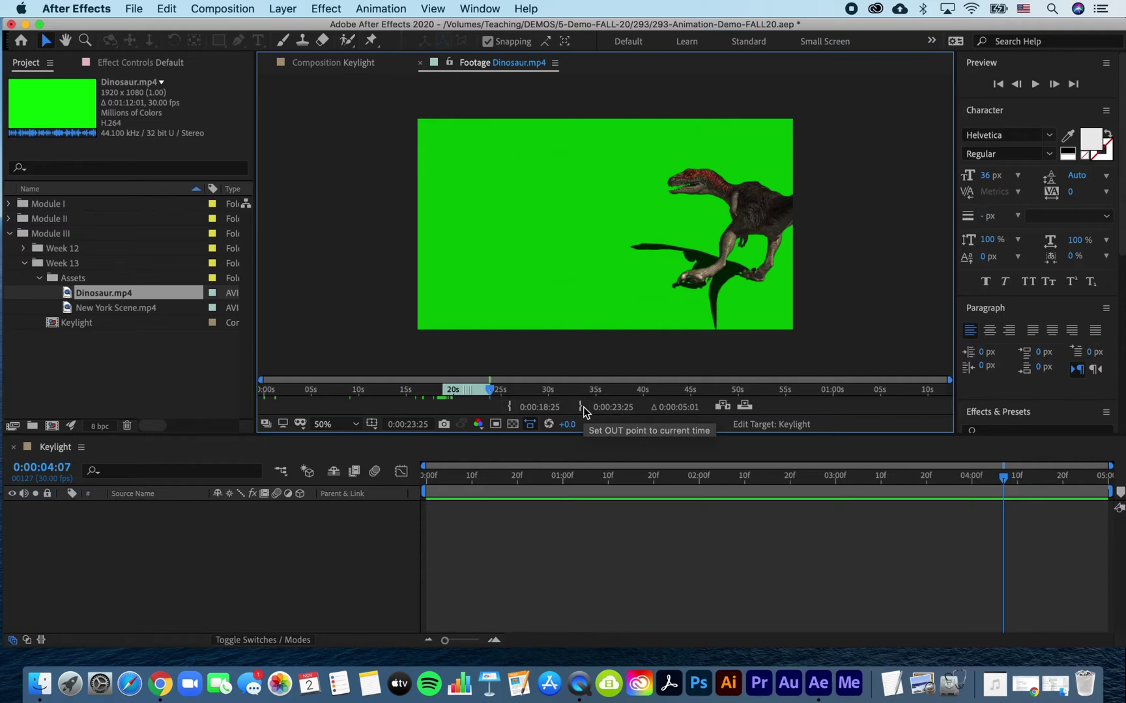
# Add the trimmed Dinosaur.mp4 to the Keylight composition and move the current time to 0:00:00:19
pyautogui.moveTo(78, 293); pyautogui.dragTo(95, 525)
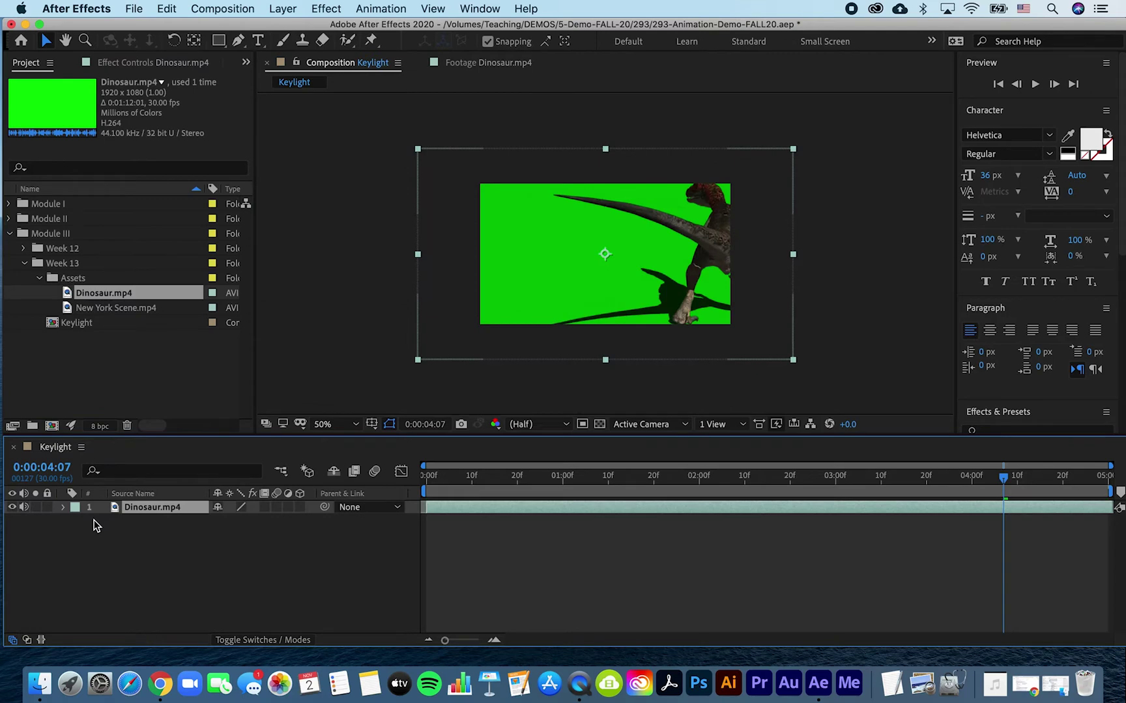
pyautogui.moveTo(438, 479); pyautogui.dragTo(509, 480)
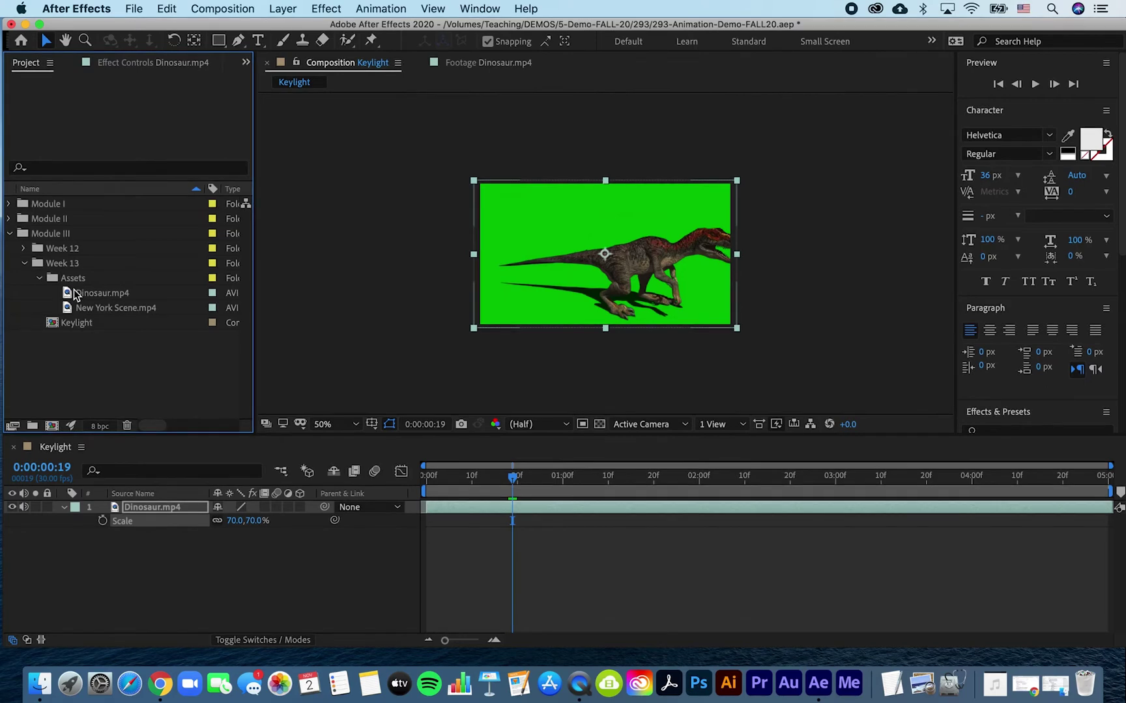
# Open the New York Scene.mp4 footage for trimming and set its in point at 0:00:18:07
pyautogui.doubleClick(92, 310)
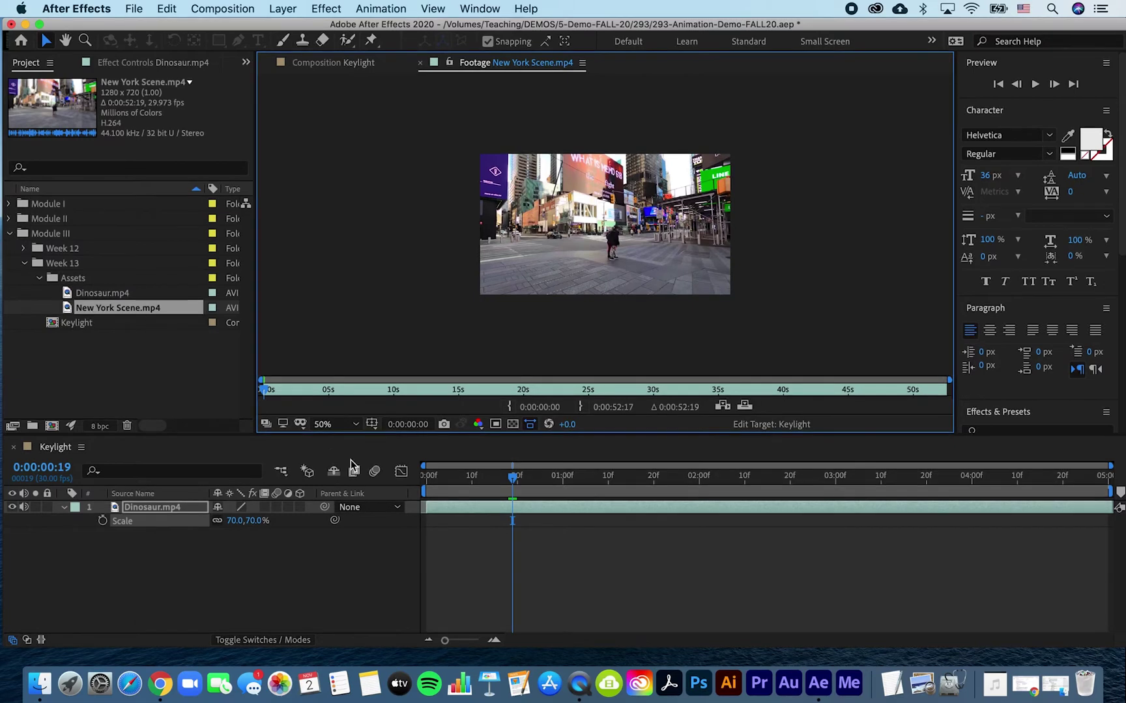
pyautogui.moveTo(264, 389); pyautogui.dragTo(498, 367)
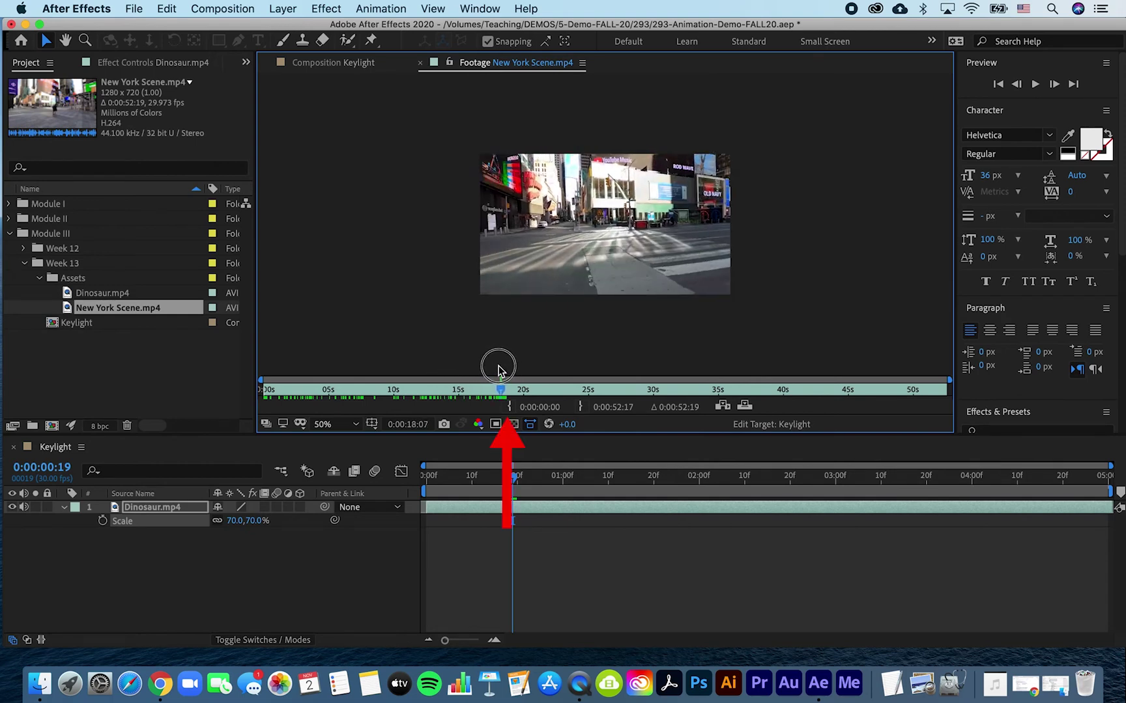
pyautogui.click(508, 406)
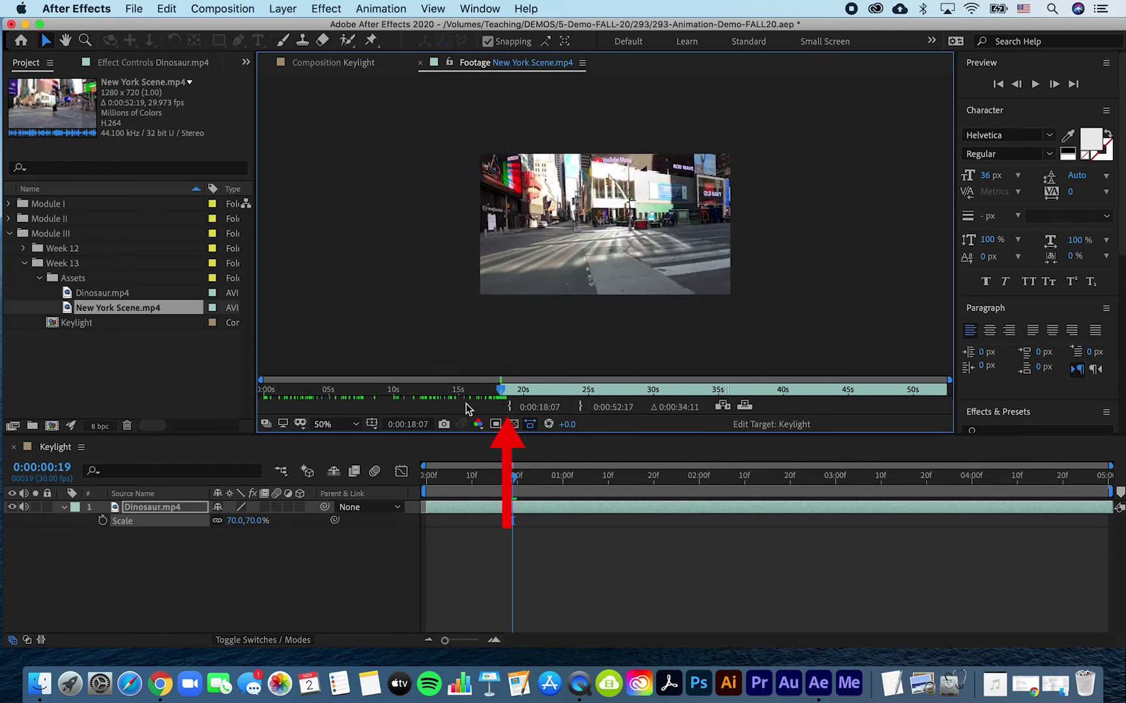
# Go to 0:00:23:07 in the New York footage and set the out point there
pyautogui.click(408, 424)
pyautogui.click(493, 329)
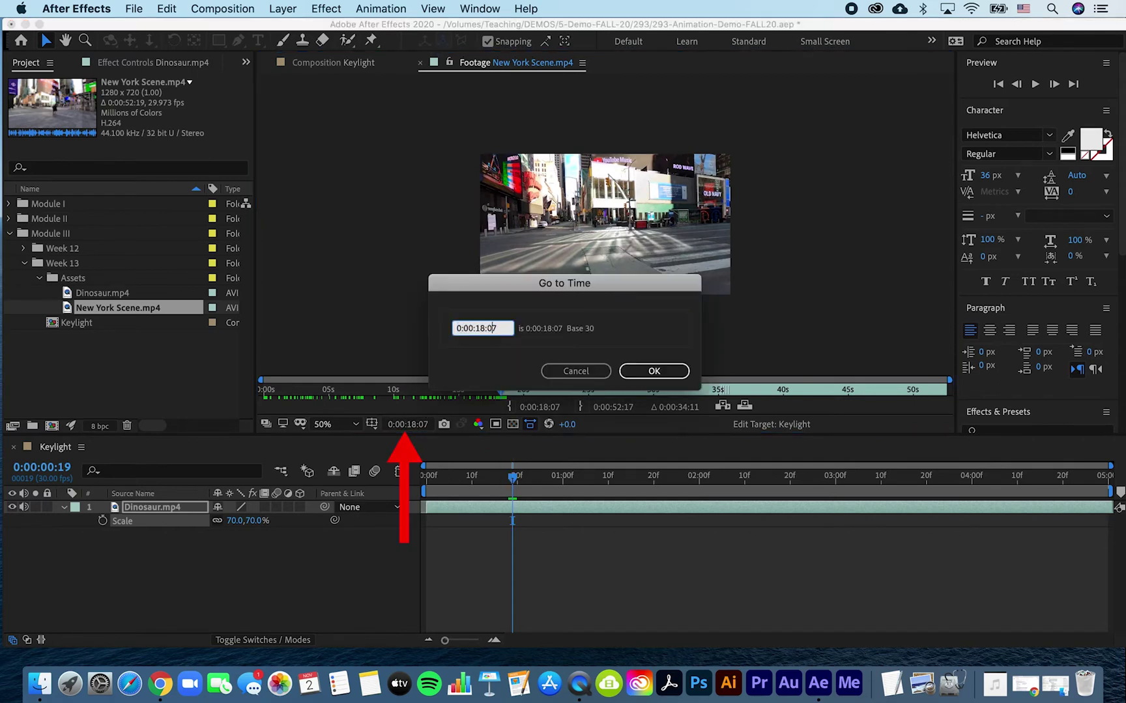
pyautogui.press('BackSpace')
pyautogui.press('BackSpace')
pyautogui.write('23')
pyautogui.press('Return')
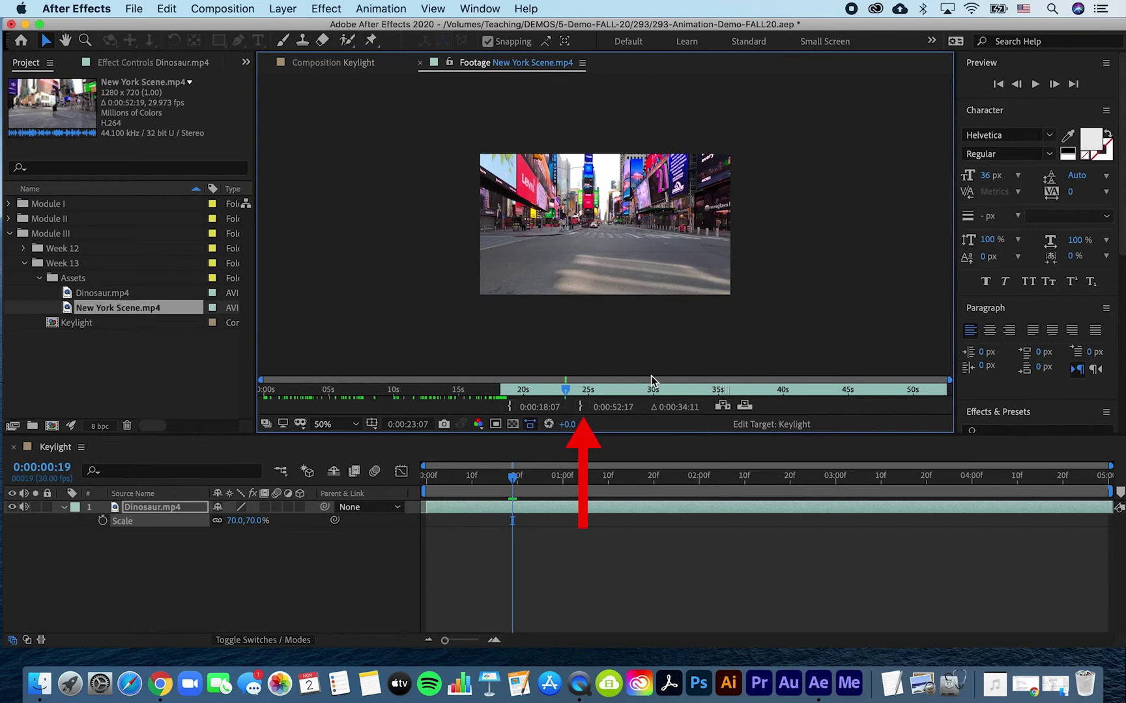
pyautogui.click(581, 405)
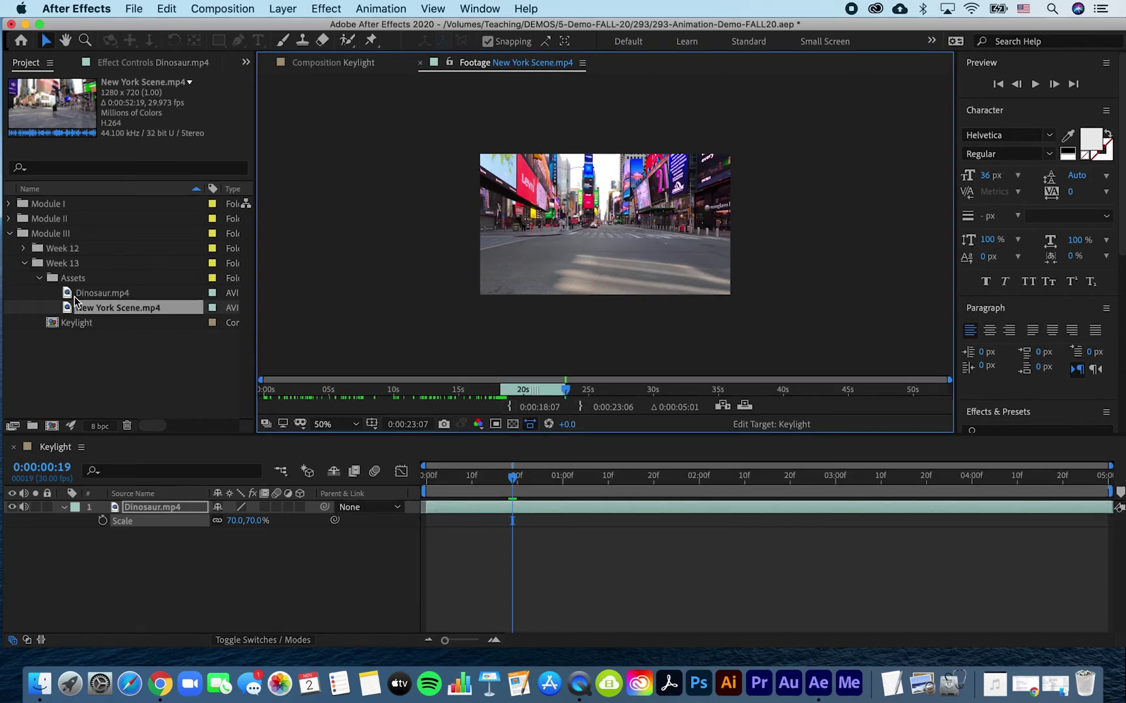
# Add the trimmed New York Scene.mp4 below the dinosaur layer in the Keylight composition and scrub through the timeline
pyautogui.moveTo(73, 309); pyautogui.dragTo(151, 572)
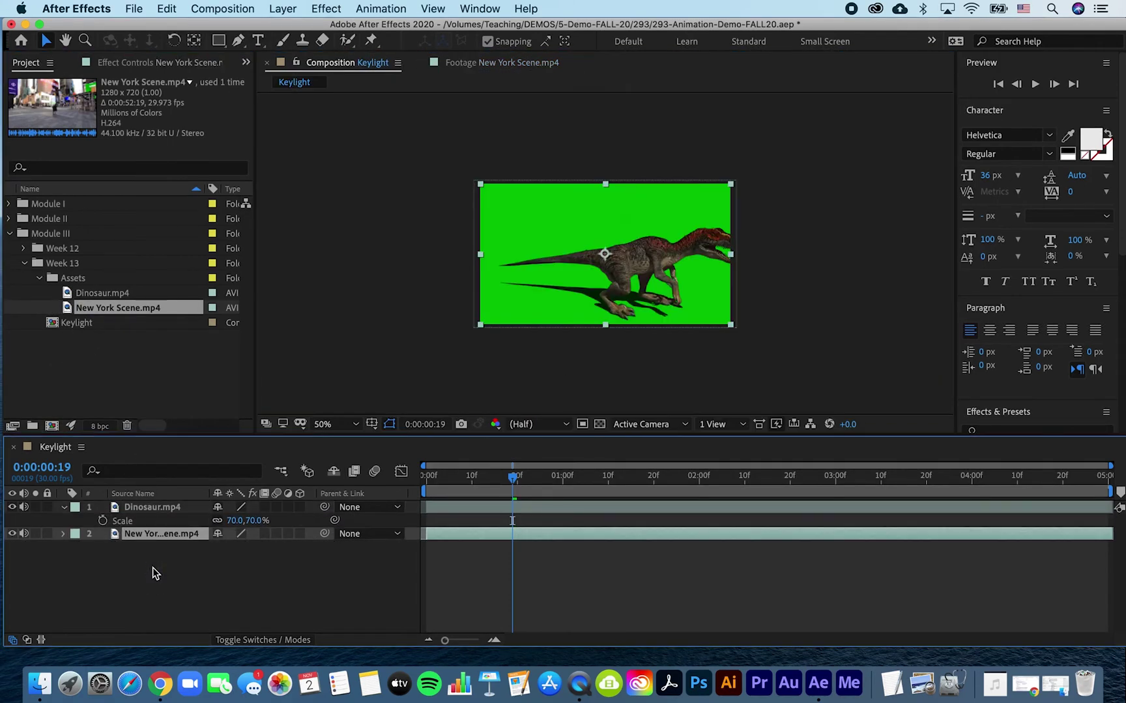
pyautogui.click(446, 480)
pyautogui.moveTo(456, 485); pyautogui.dragTo(777, 479)
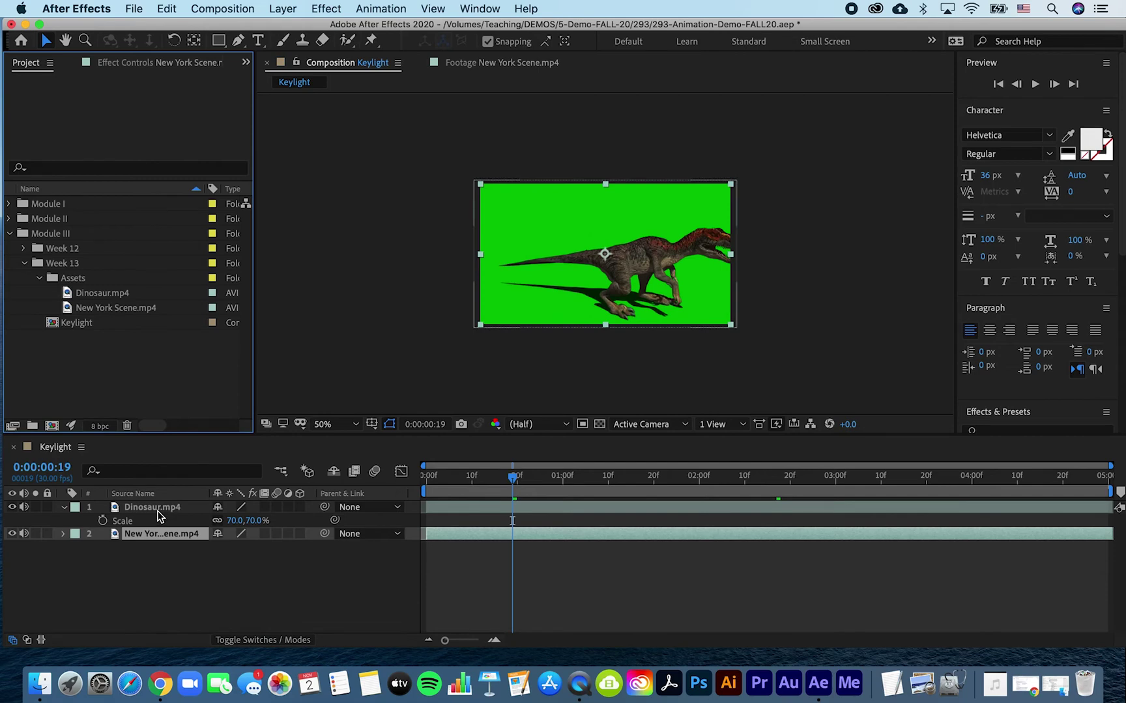
# Apply the Keylight (1.2) effect to the Dinosaur.mp4 layer and sample the green background as the Screen Colour
pyautogui.click(157, 512)
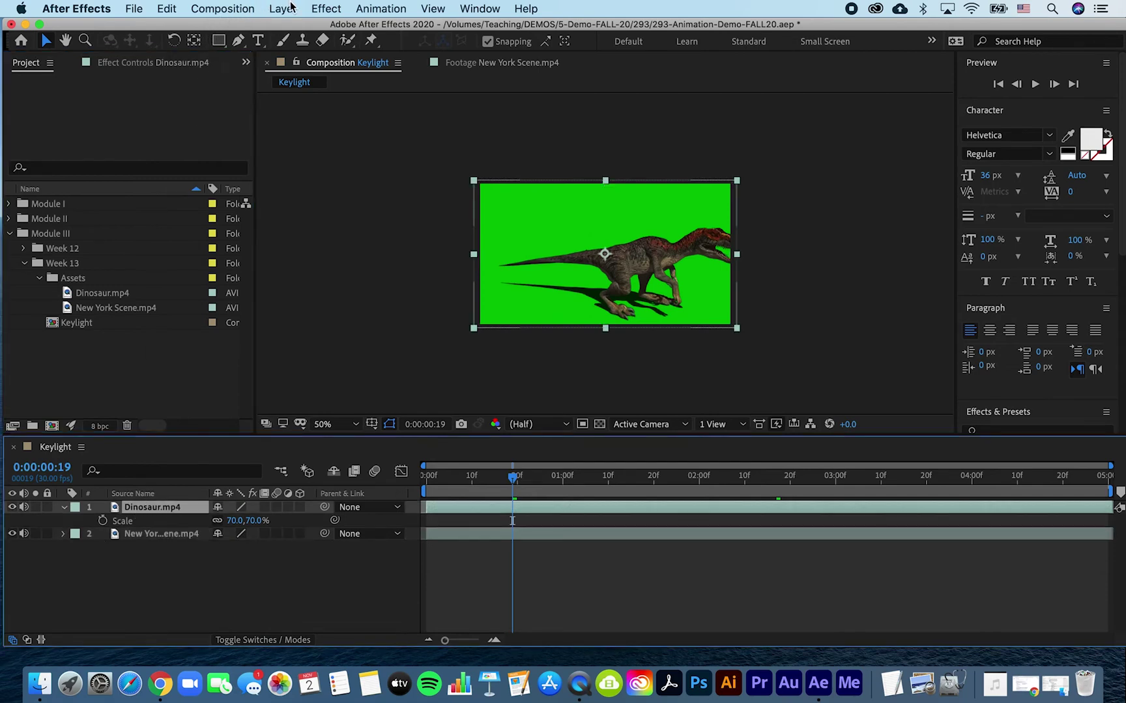
pyautogui.click(317, 9)
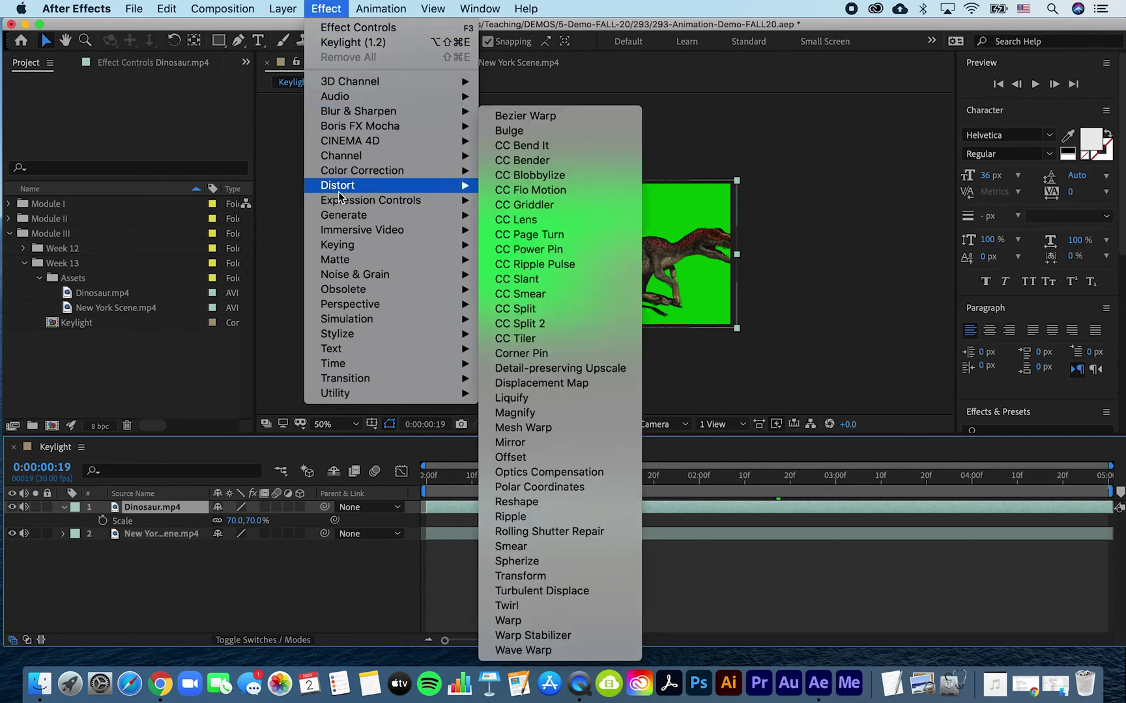
pyautogui.moveTo(456, 245)
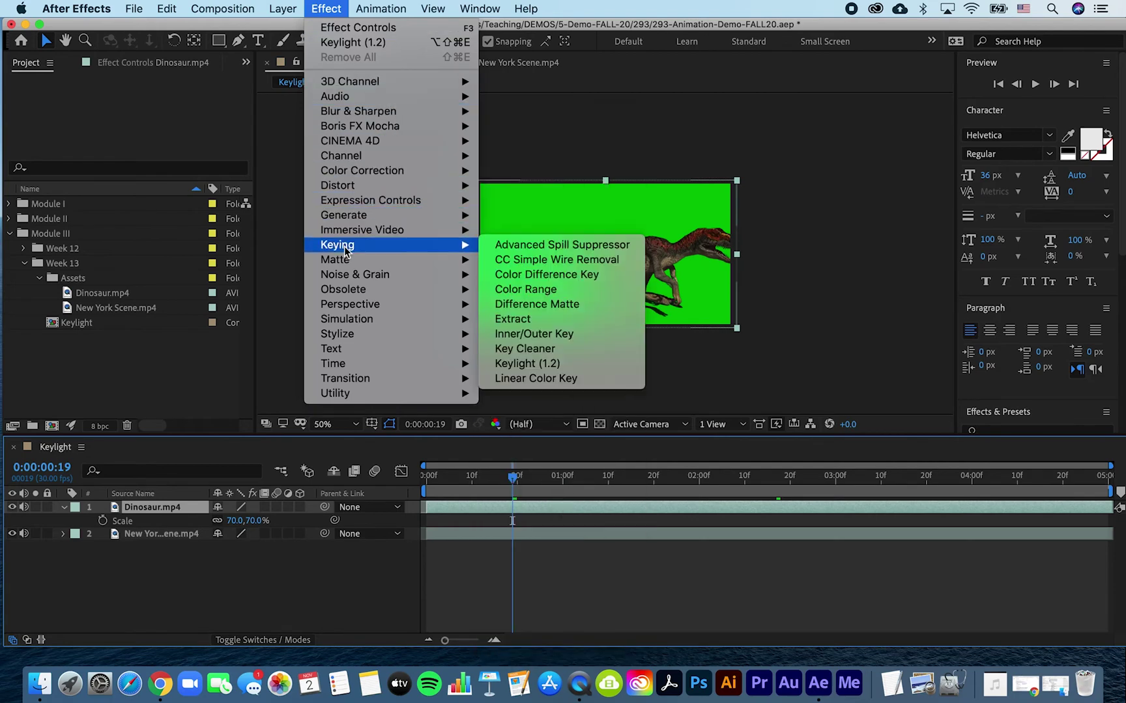
pyautogui.click(563, 364)
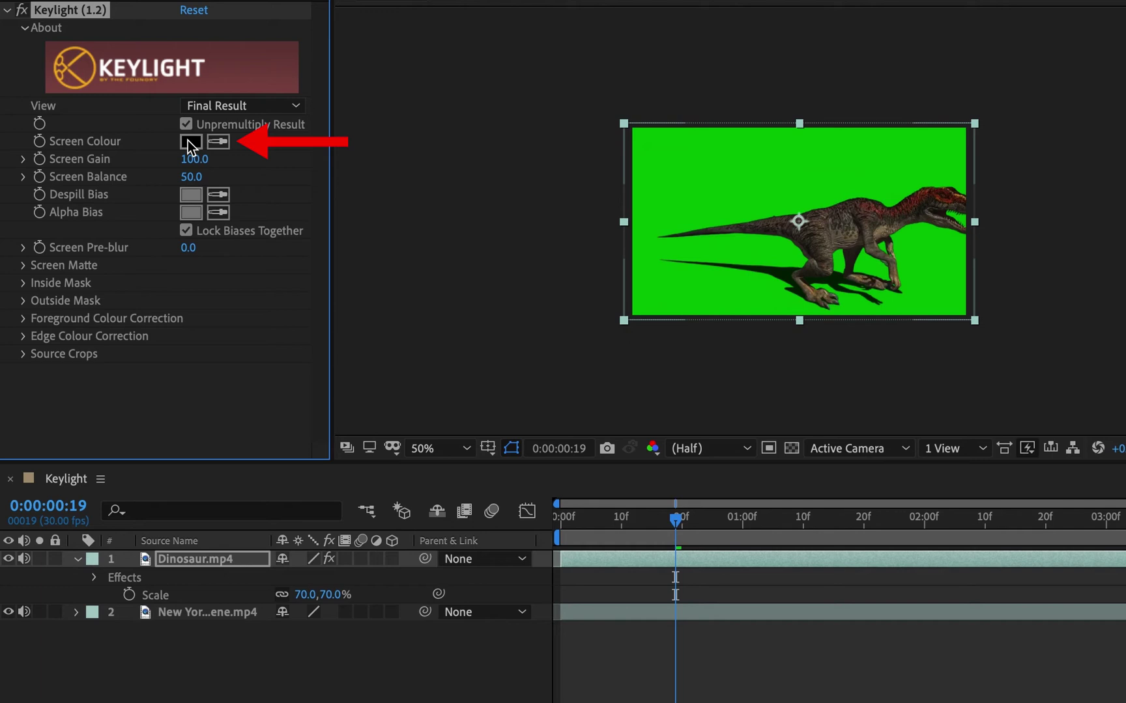
pyautogui.click(218, 142)
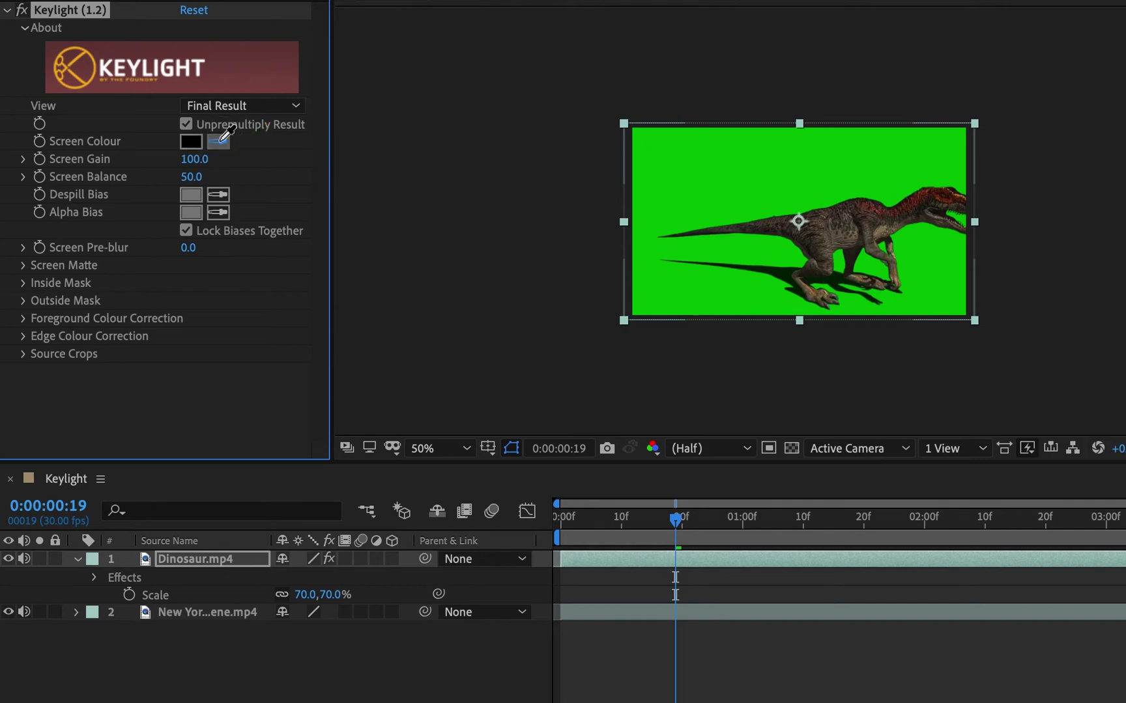
pyautogui.click(782, 171)
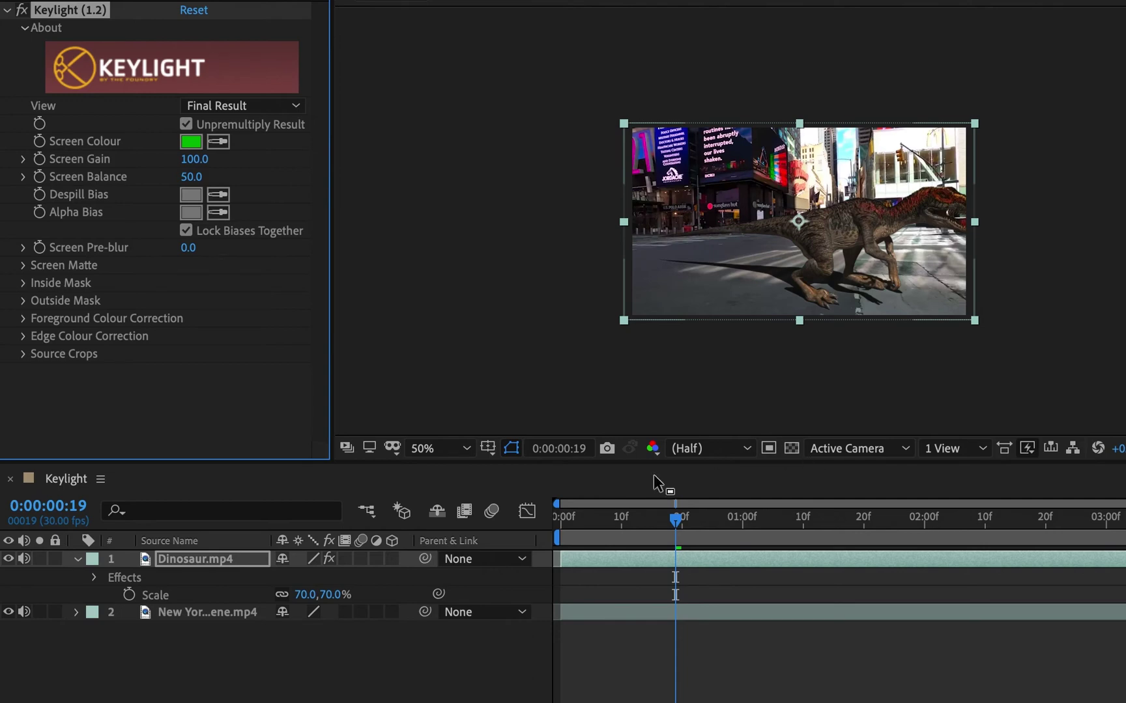
# Scrub the composition from its first frame to 0:00:02:15 to check the keyed dinosaur over the street
pyautogui.press('Home')
pyautogui.click(401, 526)
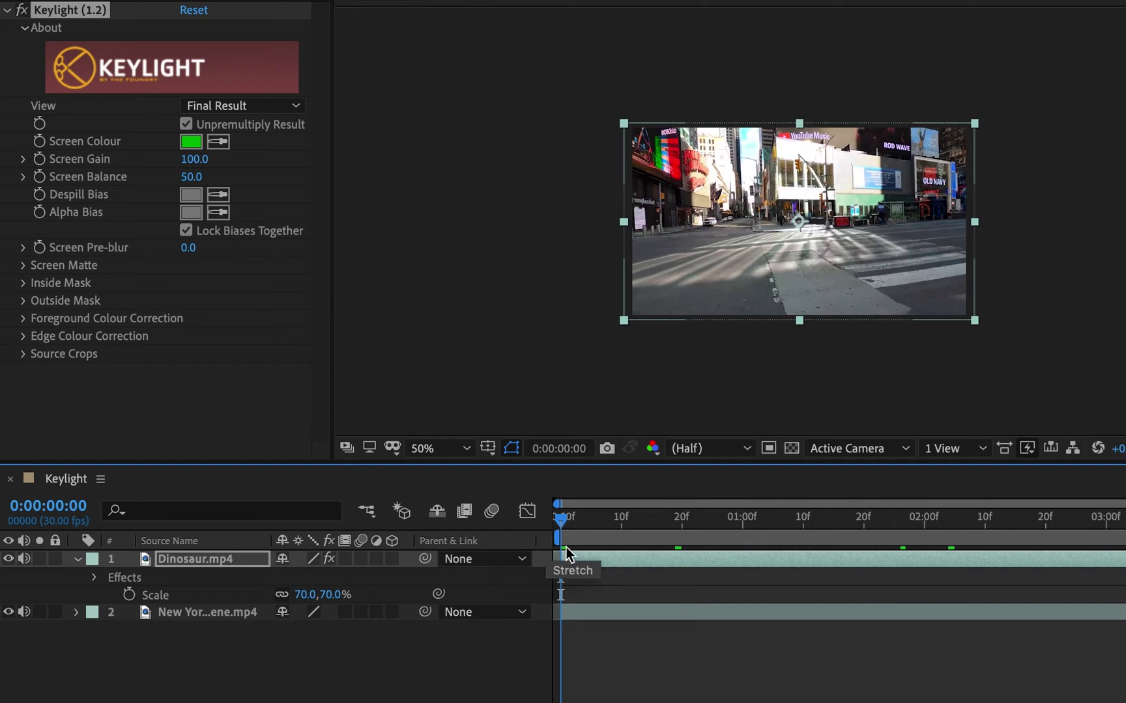
pyautogui.moveTo(558, 526); pyautogui.dragTo(1010, 543)
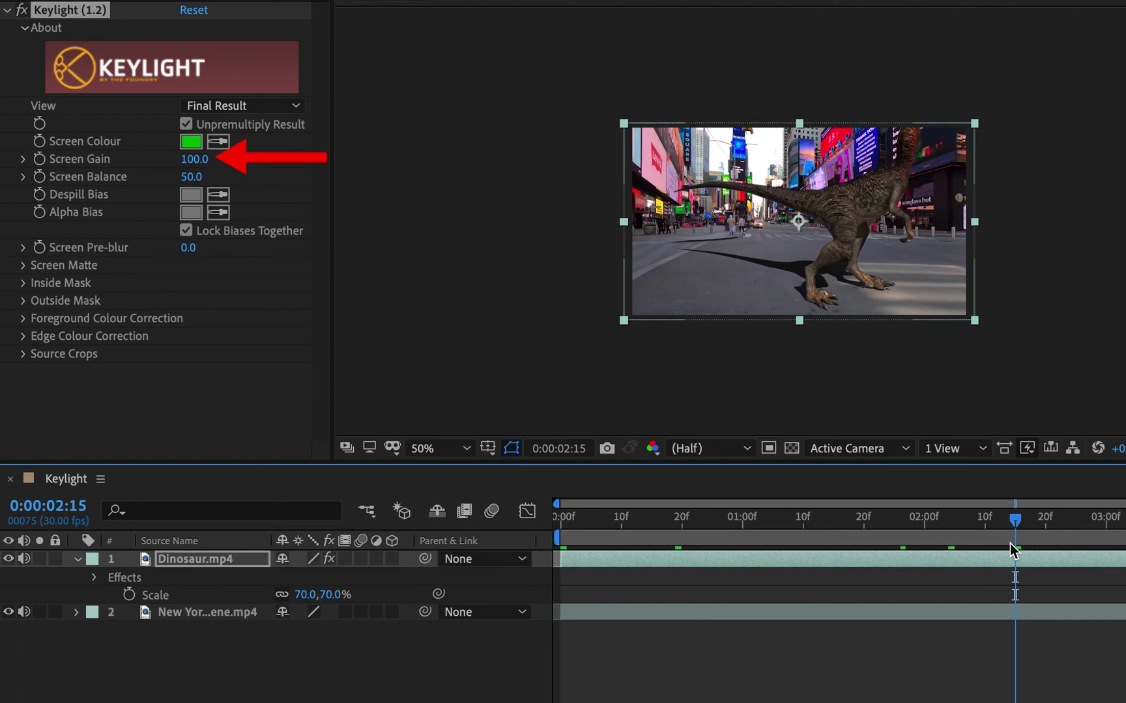
# Set the Keylight effect's Screen Gain to 110
pyautogui.click(22, 159)
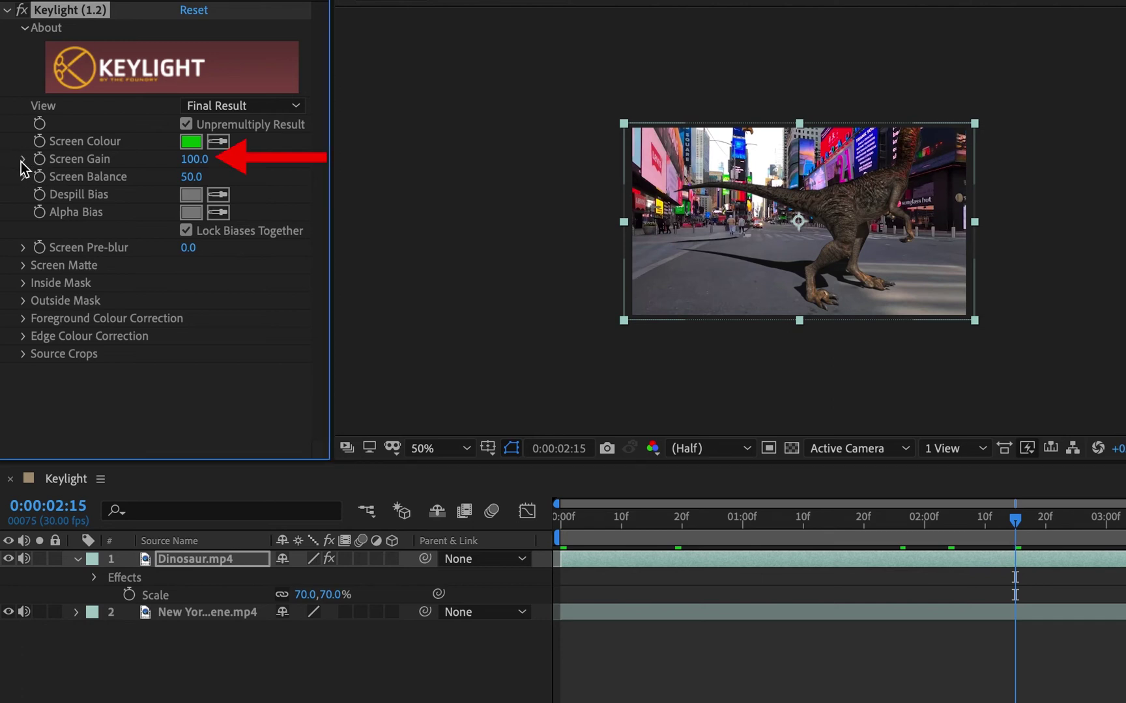
pyautogui.click(194, 159)
pyautogui.write('110')
pyautogui.press('Return')
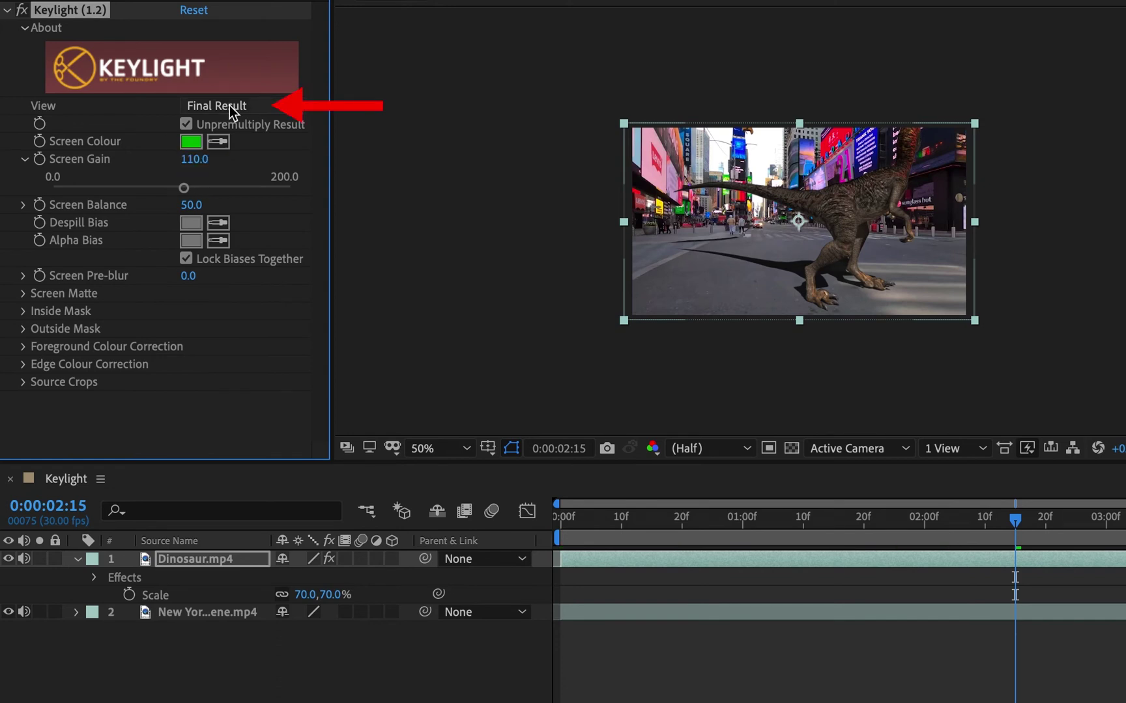
# Switch the Keylight view to Screen Matte and magnify the dinosaur to 200% to inspect the matte
pyautogui.click(229, 106)
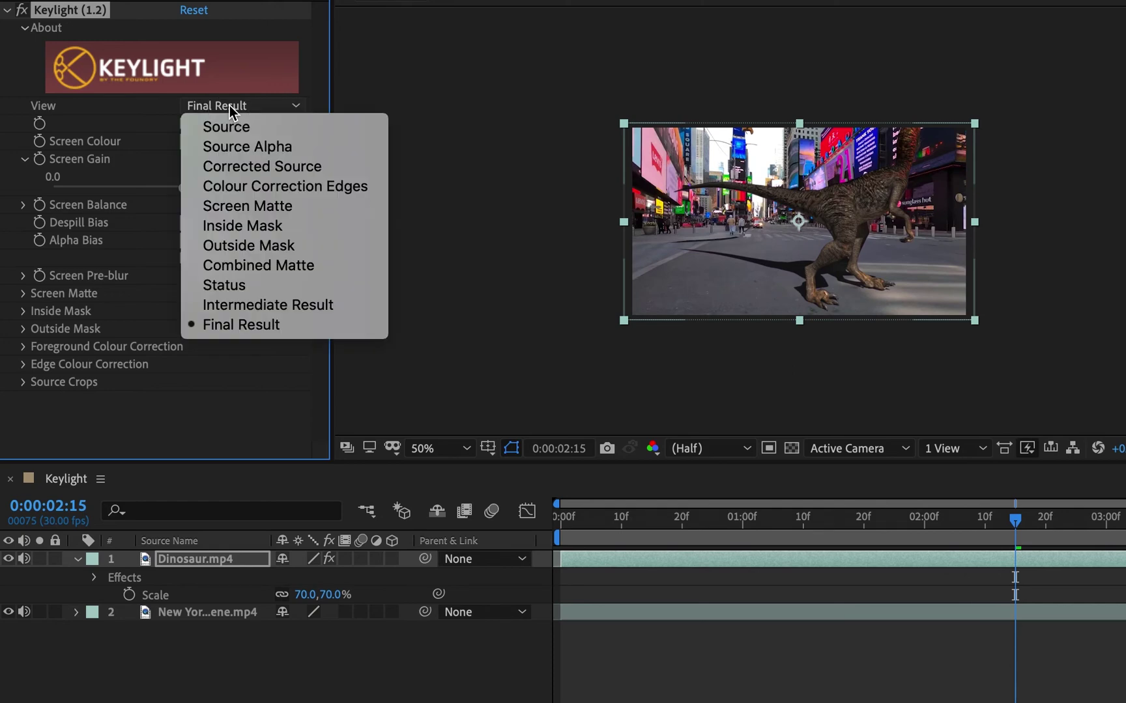
pyautogui.click(236, 208)
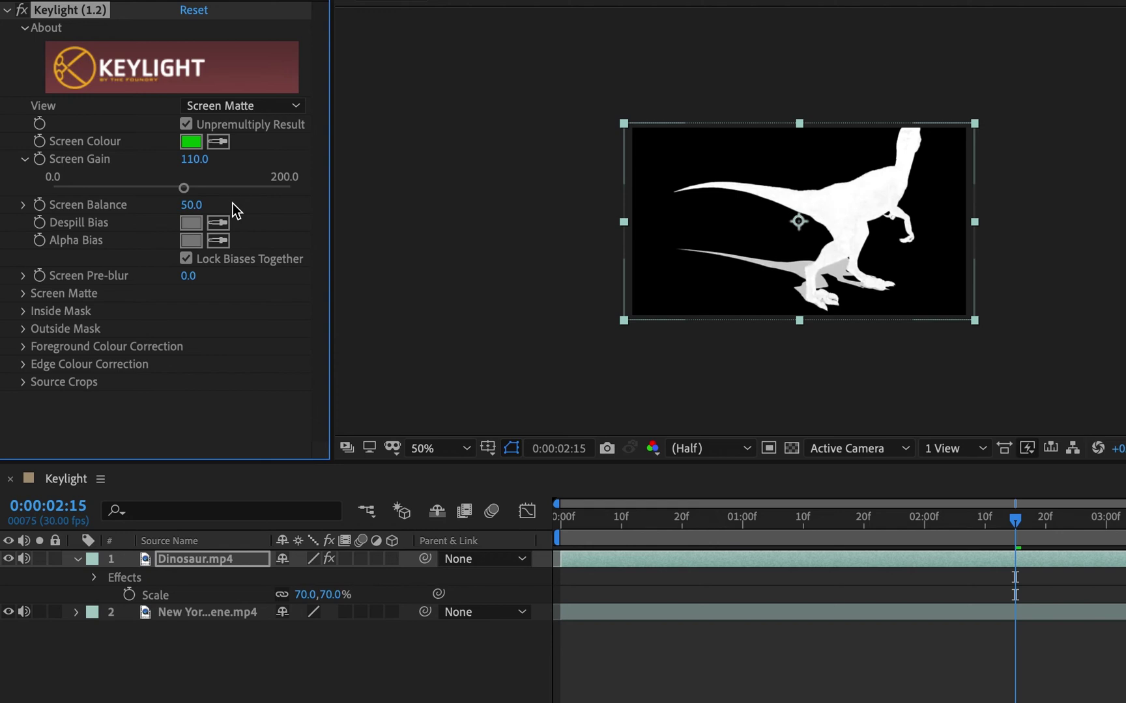
pyautogui.click(873, 212)
pyautogui.click(772, 216)
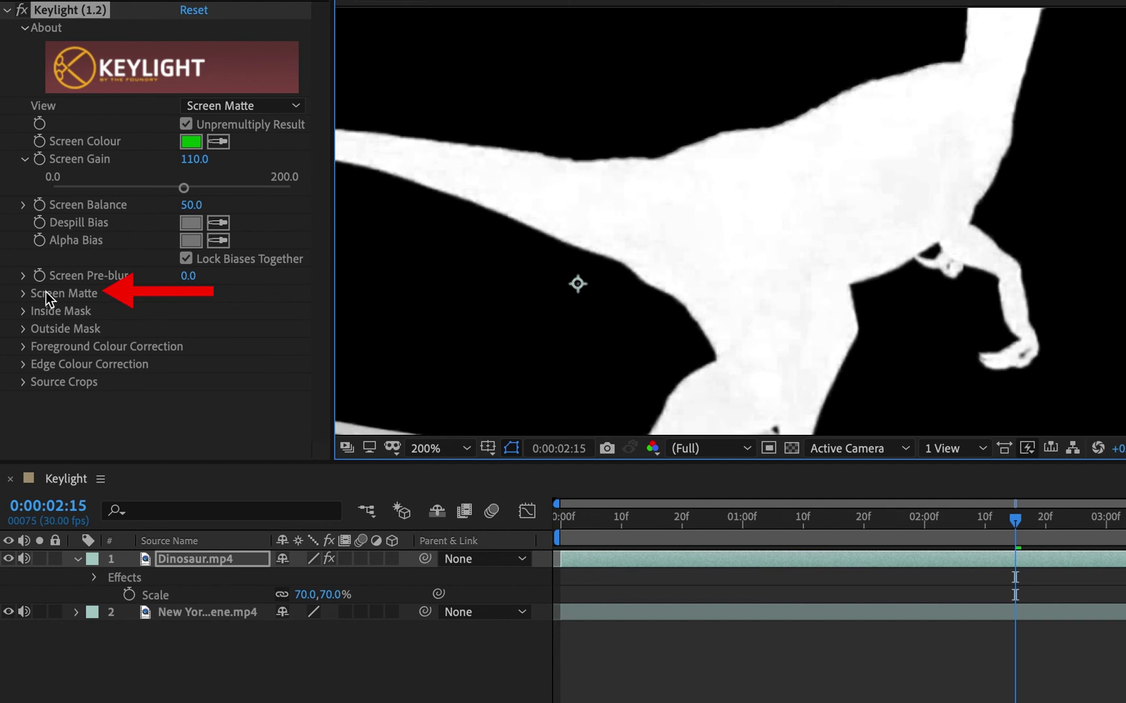
# In Keylight's Screen Matte settings, set Clip Black to 14 and Clip White to 88
pyautogui.click(23, 294)
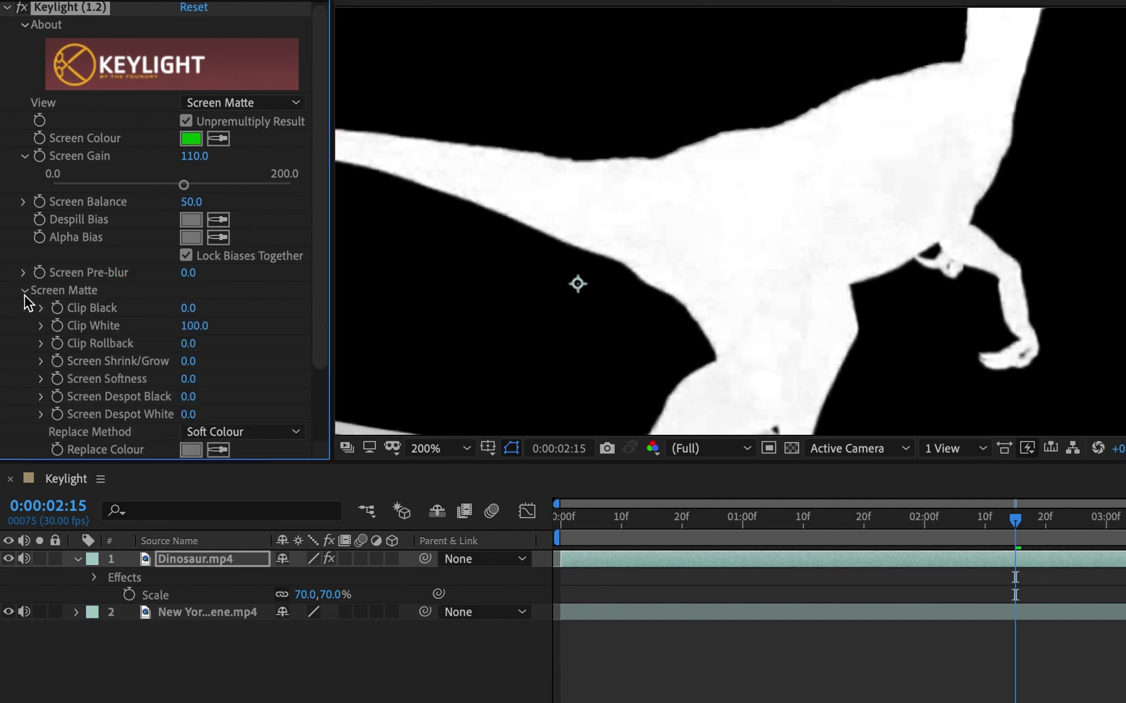
pyautogui.moveTo(182, 309); pyautogui.dragTo(25, 326)
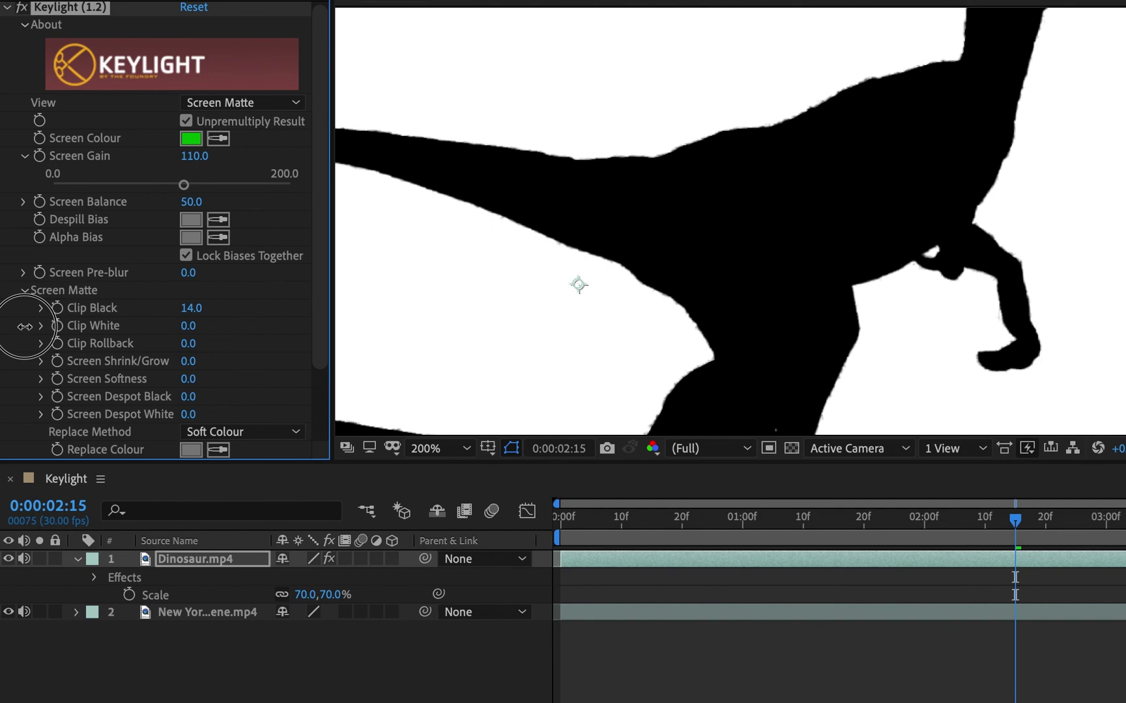
pyautogui.moveTo(25, 327); pyautogui.dragTo(205, 333)
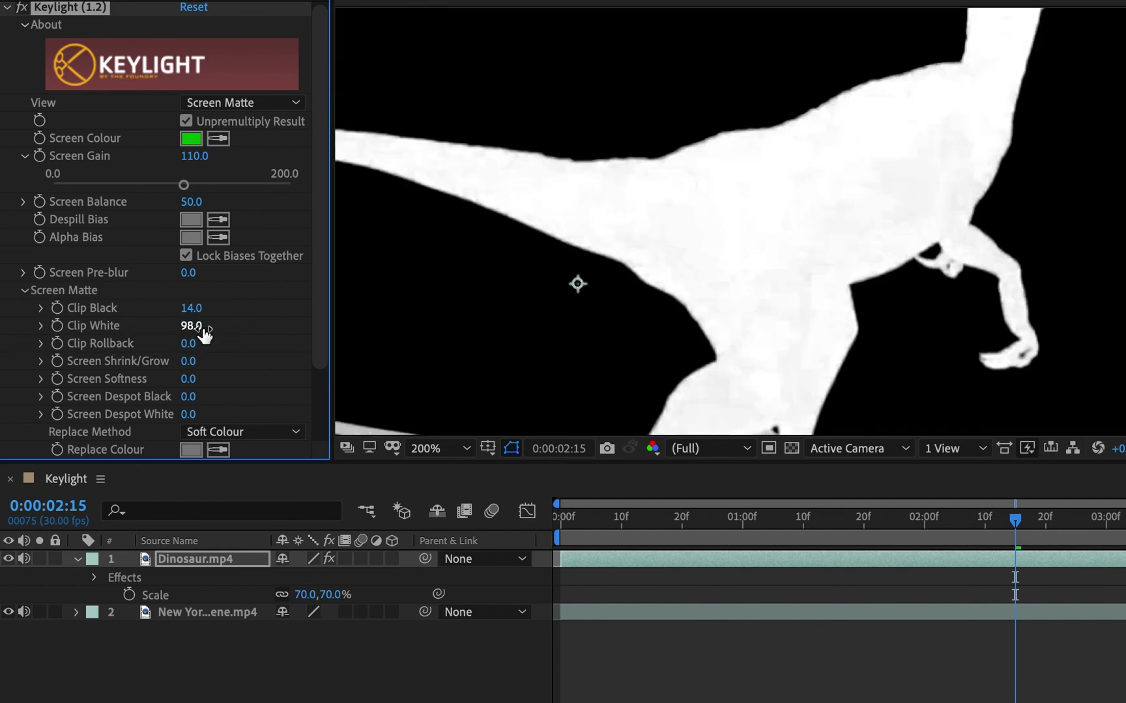
pyautogui.click(203, 334)
pyautogui.write('88')
pyautogui.press('Return')
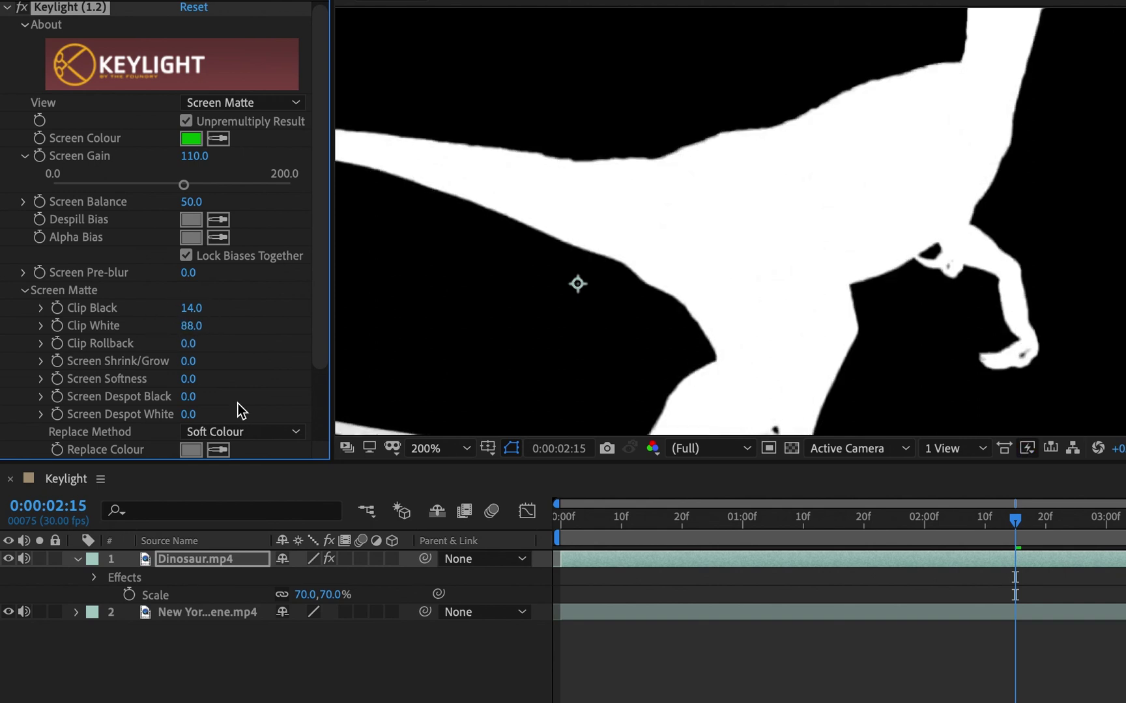
# Set Keylight's Clip White to 90 and Clip Black to 10 for a solid dinosaur matte
pyautogui.click(192, 327)
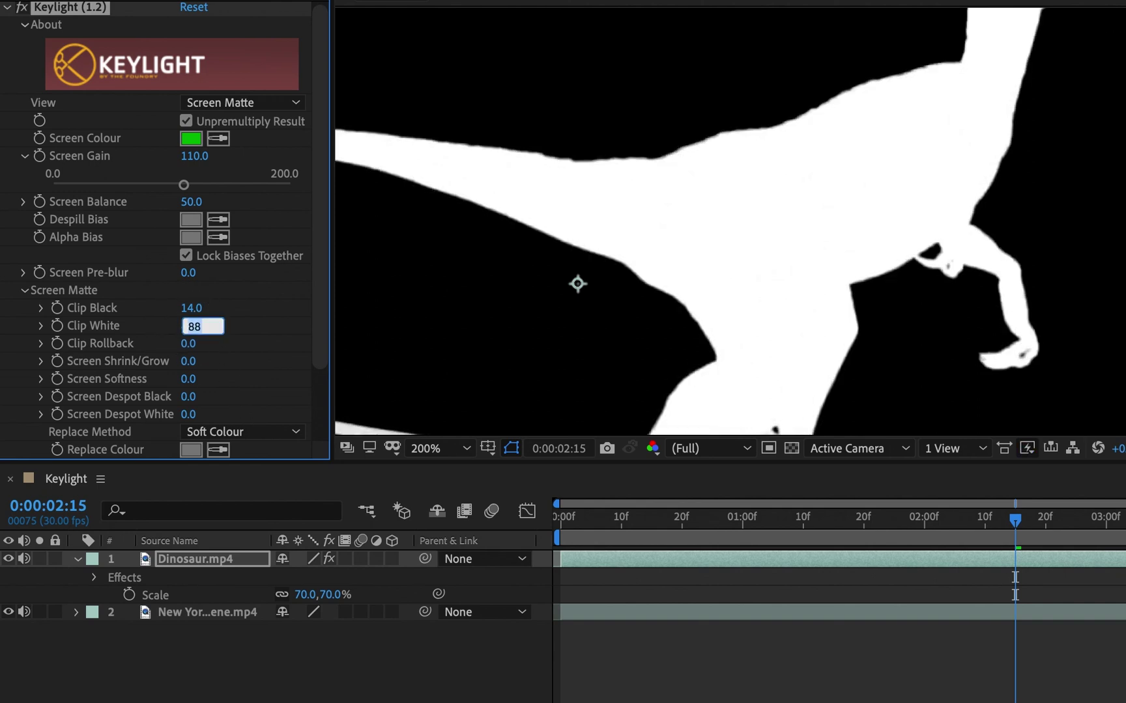
pyautogui.write('90')
pyautogui.press('Return')
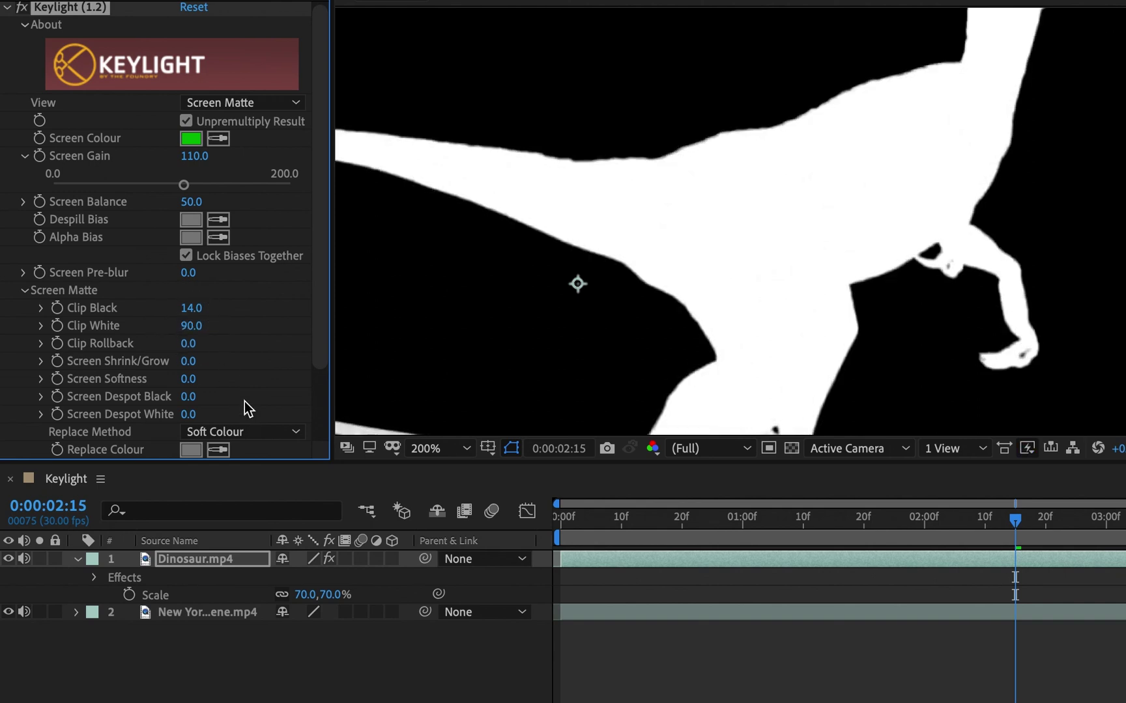
pyautogui.click(191, 308)
pyautogui.write('10')
pyautogui.press('Return')
# Switch the Keylight view back to Final Result and scrub from the first frame to check the keyed dinosaur over the street
pyautogui.press('space')
pyautogui.moveTo(1001, 293); pyautogui.dragTo(992, 355)
pyautogui.click(261, 106)
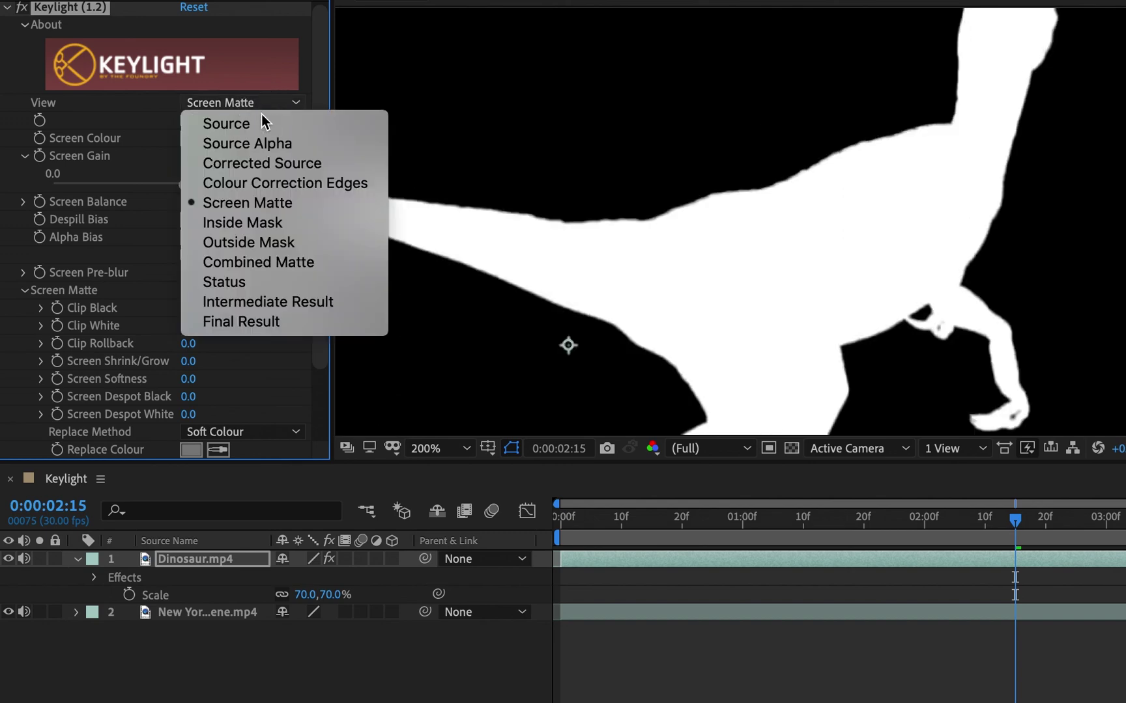
pyautogui.click(241, 321)
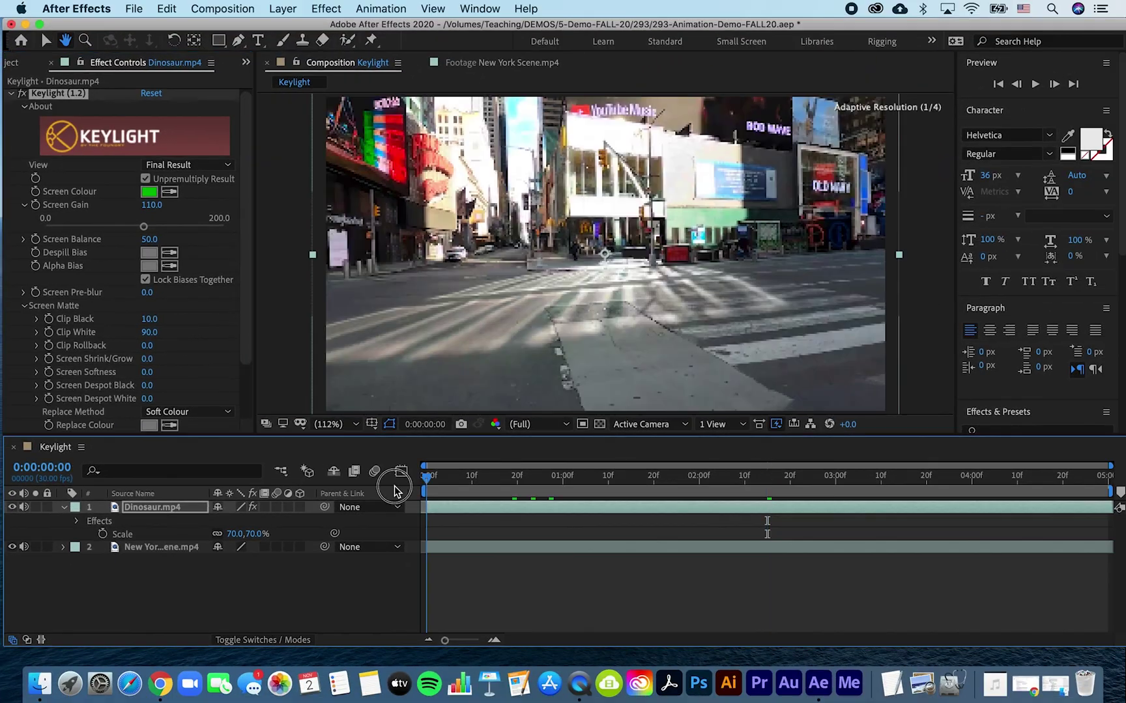
pyautogui.click(597, 538)
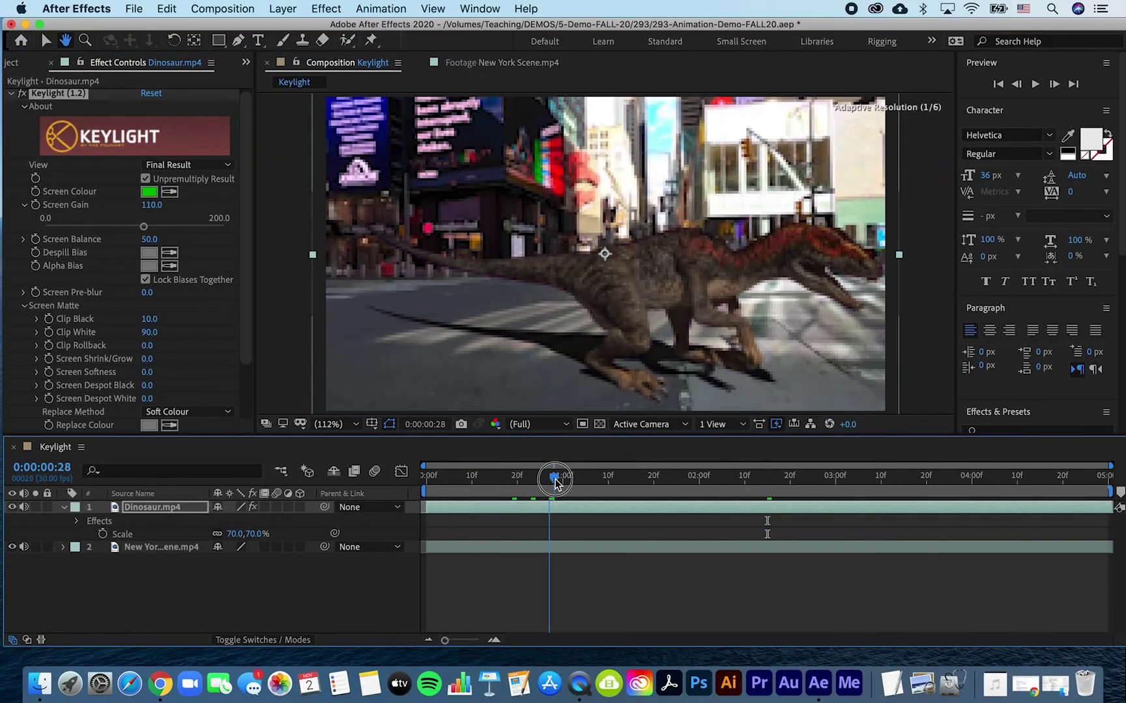